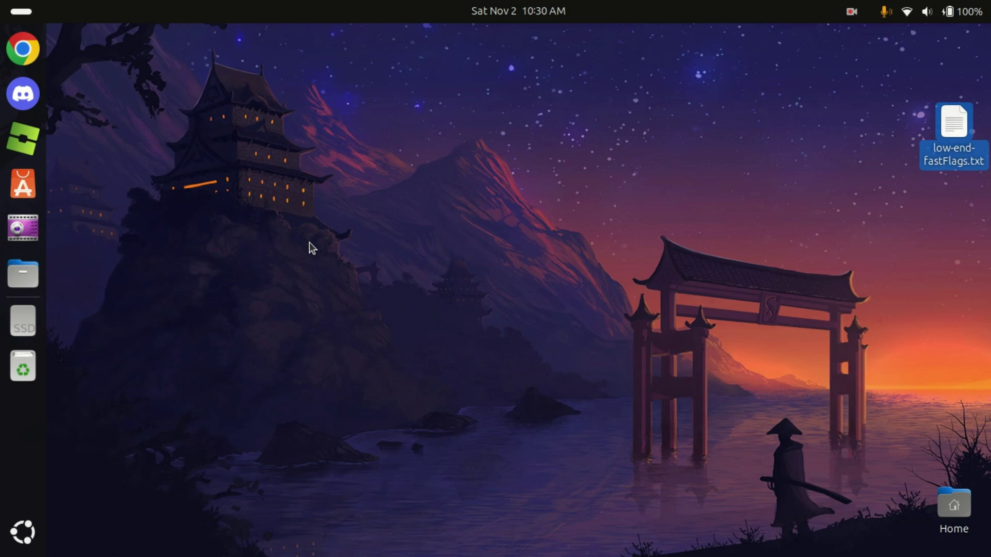
Open low-end-fastFlags.txt from the desktop, scroll to its top, and close it.
double_click(949, 124)
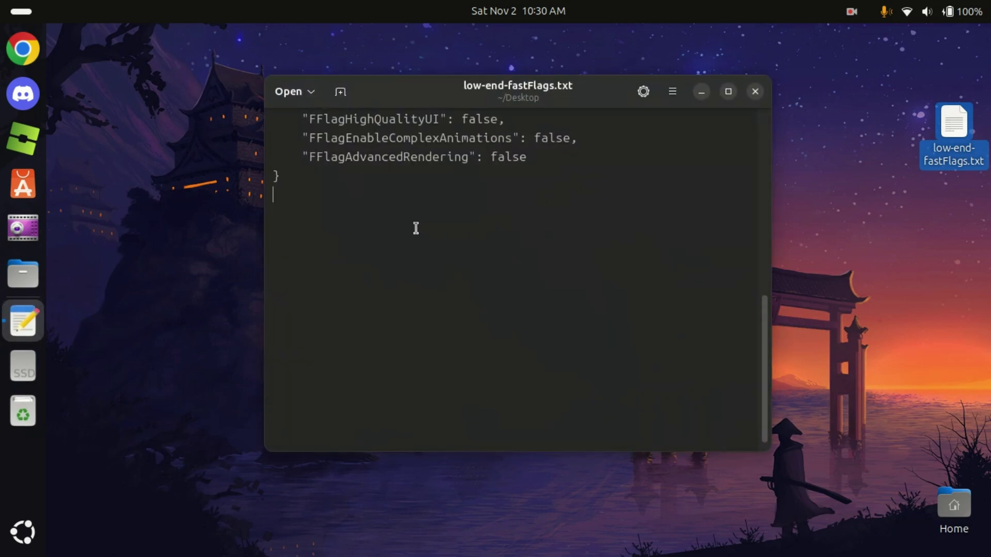
scroll(412, 225, up, 10)
scroll(404, 219, up, 1)
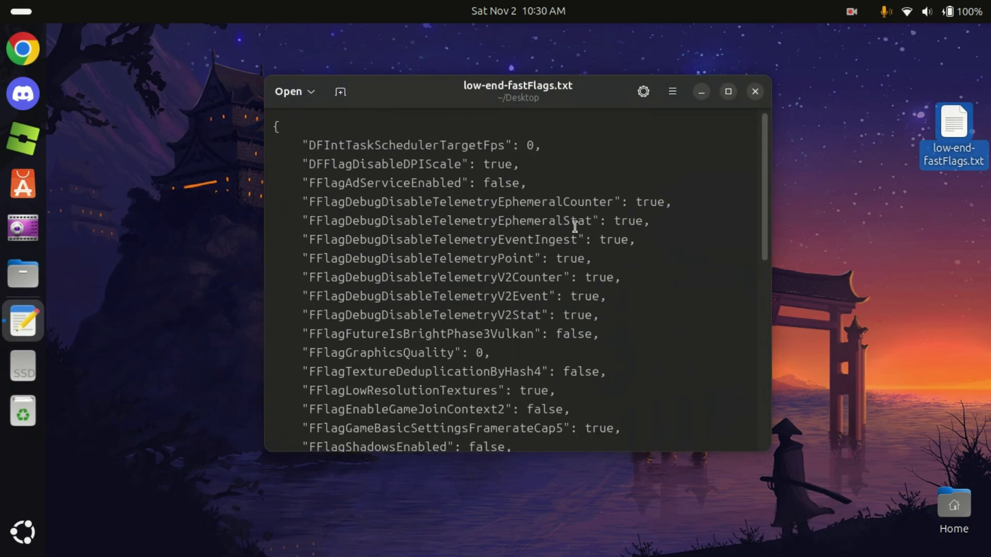
click(755, 92)
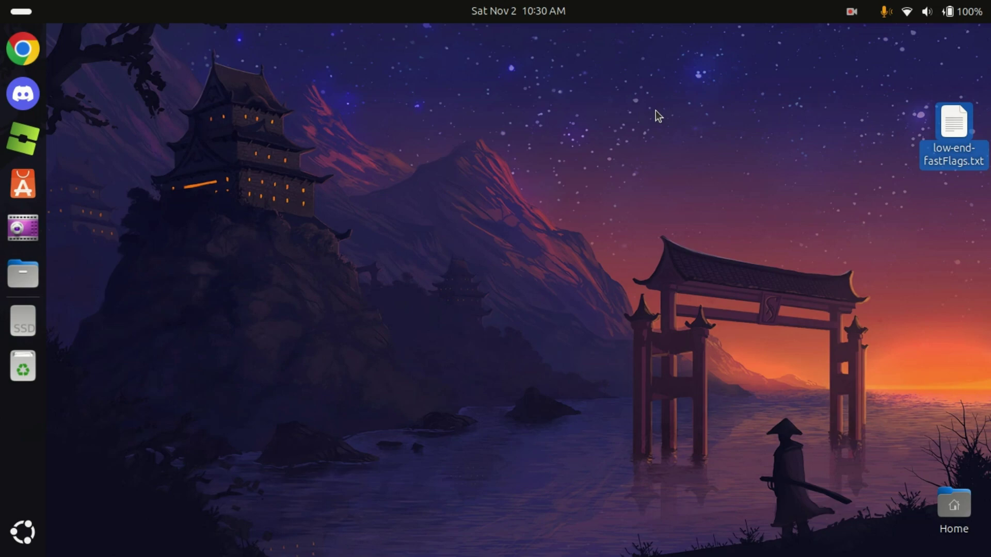
In a new terminal, run xdg-open on ~/.var/app/org.vinegarhq.Sober/data/sober/exe/ClientSettings to show it in Files.
key(ctrl+alt+t)
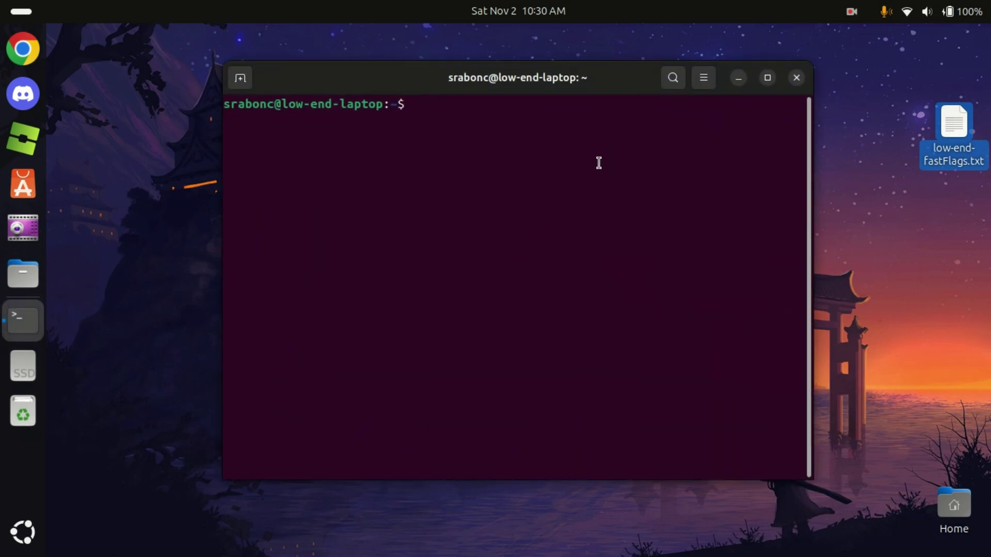
text(xdg-open ~/.var/app/org.vinegarhq.Sober/data/sober/exe/ClientSettings)
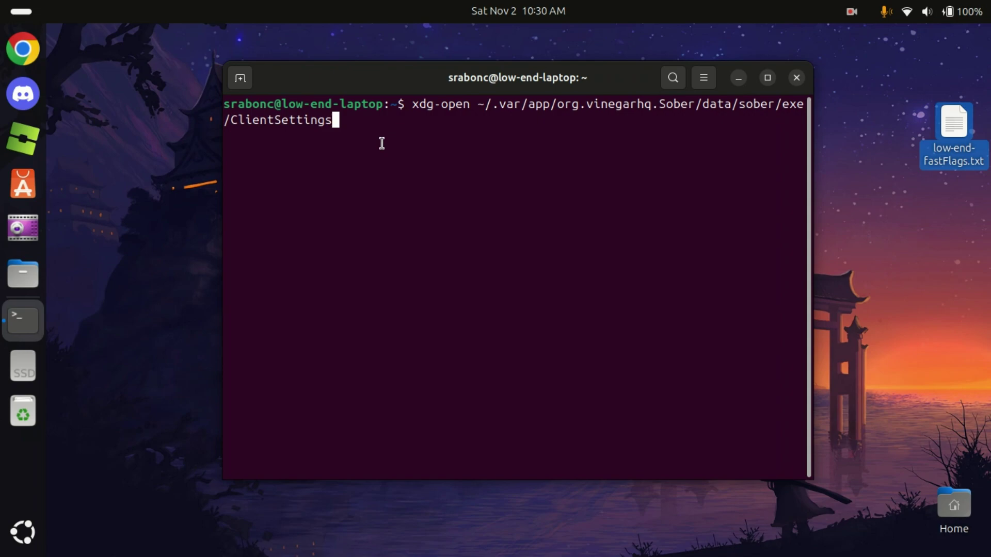
key(Return)
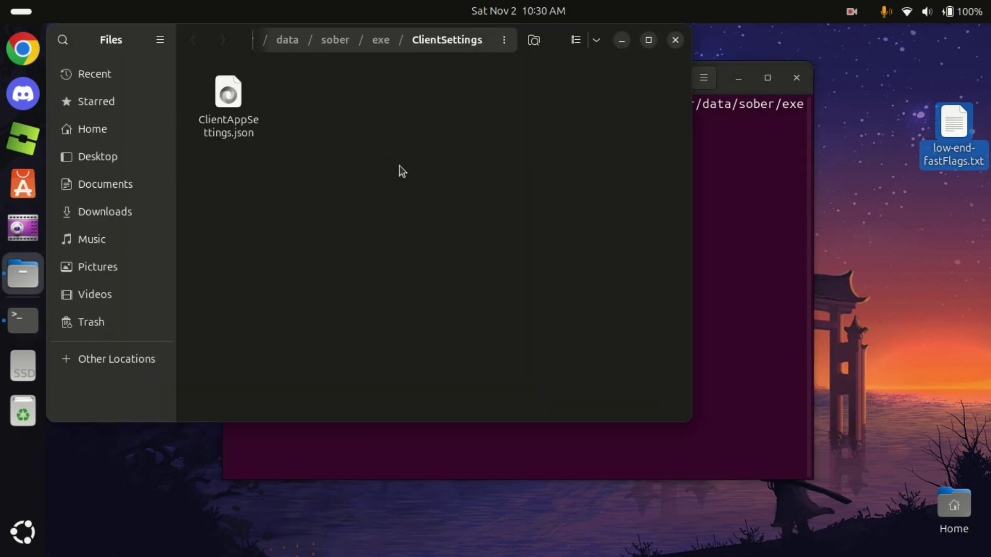
click(786, 157)
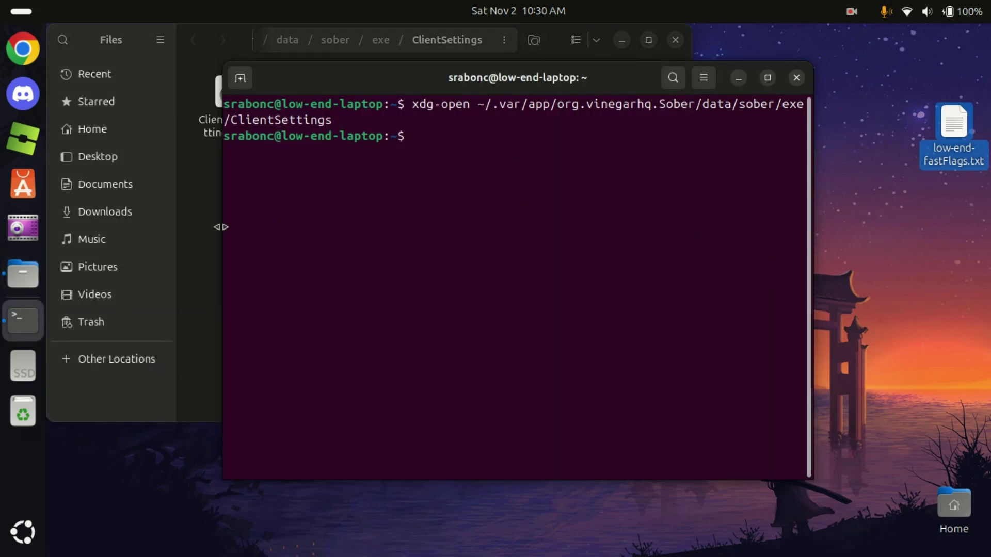
click(212, 192)
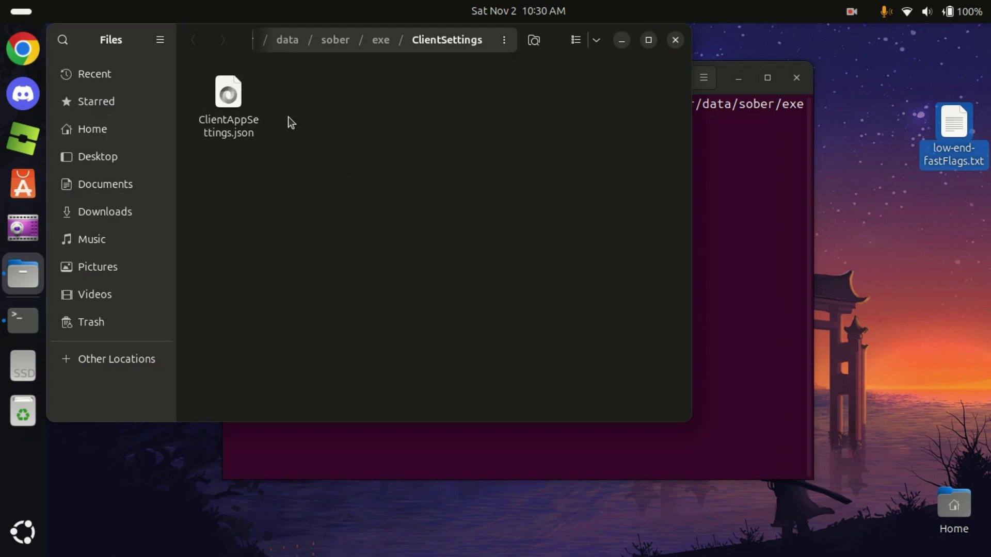
Open ClientAppSettings.json and close the low-end-fastFlags.txt tab.
double_click(239, 107)
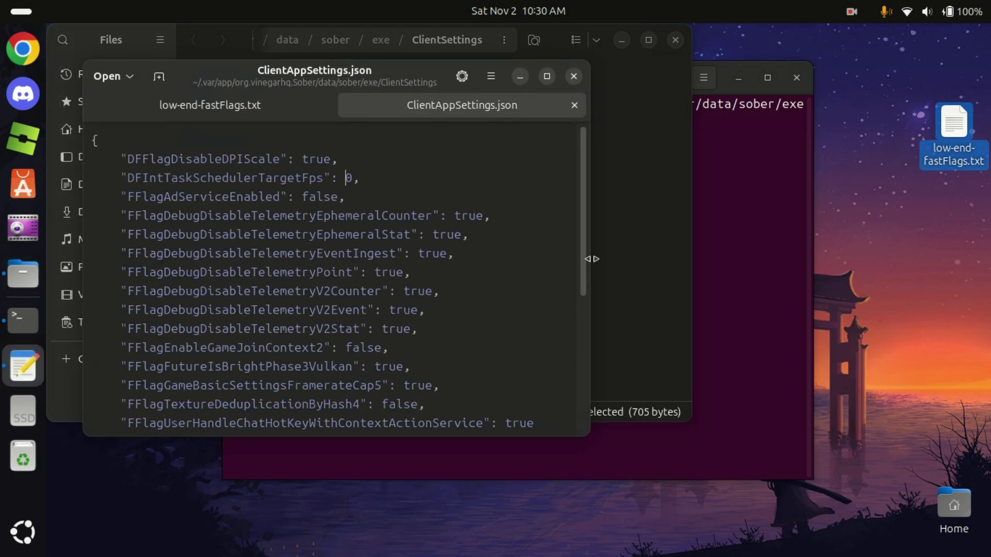
scroll(260, 212, down, 5)
scroll(260, 211, up, 5)
scroll(413, 258, down, 3)
scroll(398, 226, up, 3)
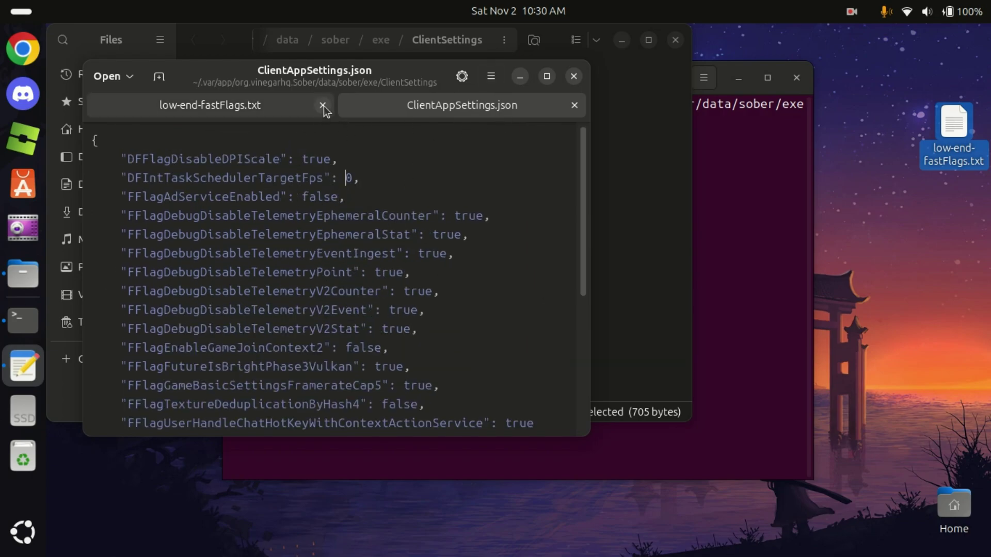
click(325, 105)
drag(120, 148, 393, 155)
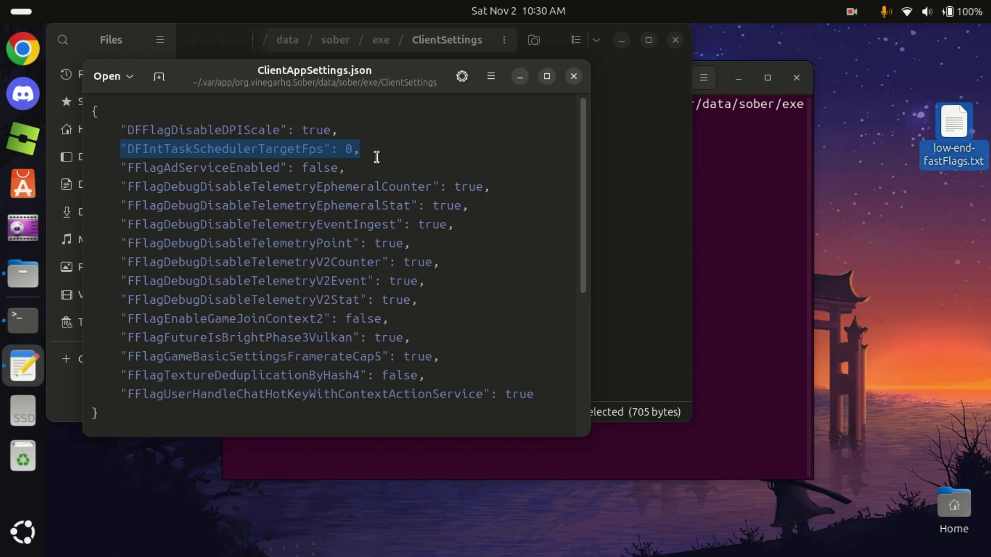
click(356, 153)
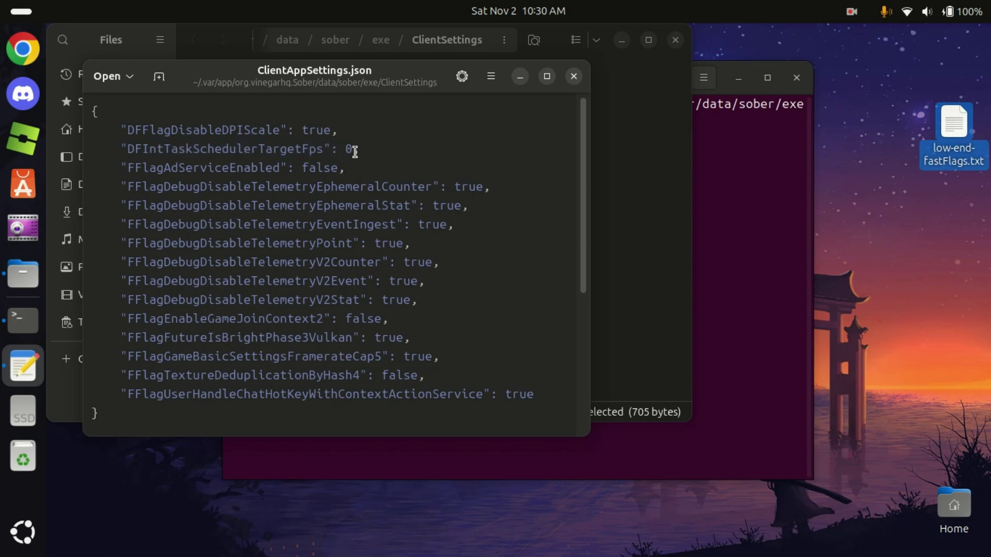
key(BackSpace)
text(00000000000000000)
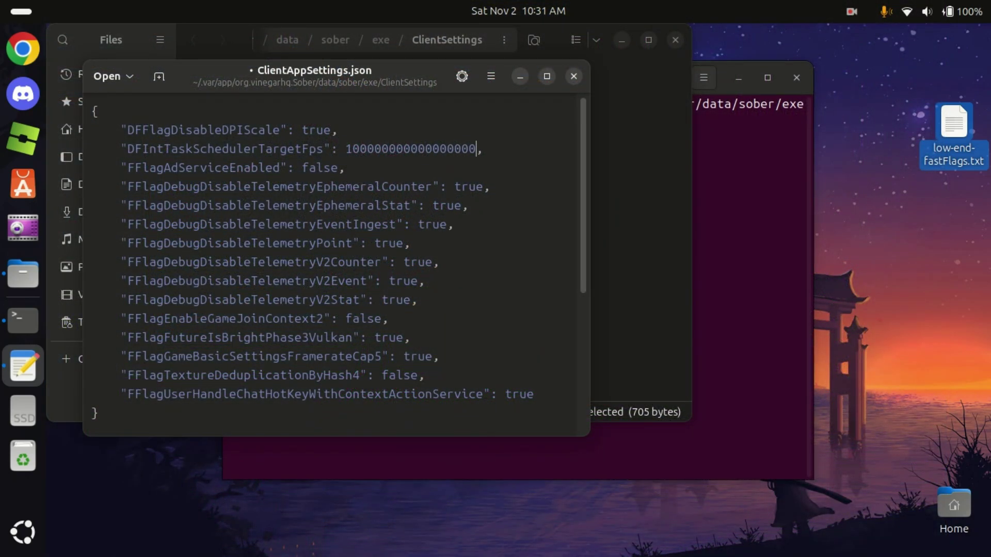
click(498, 75)
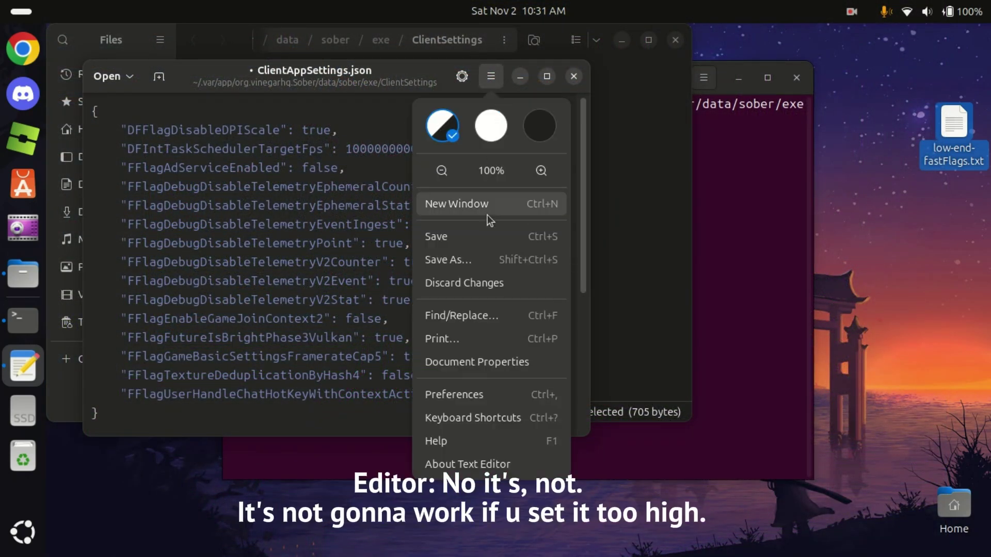
click(488, 242)
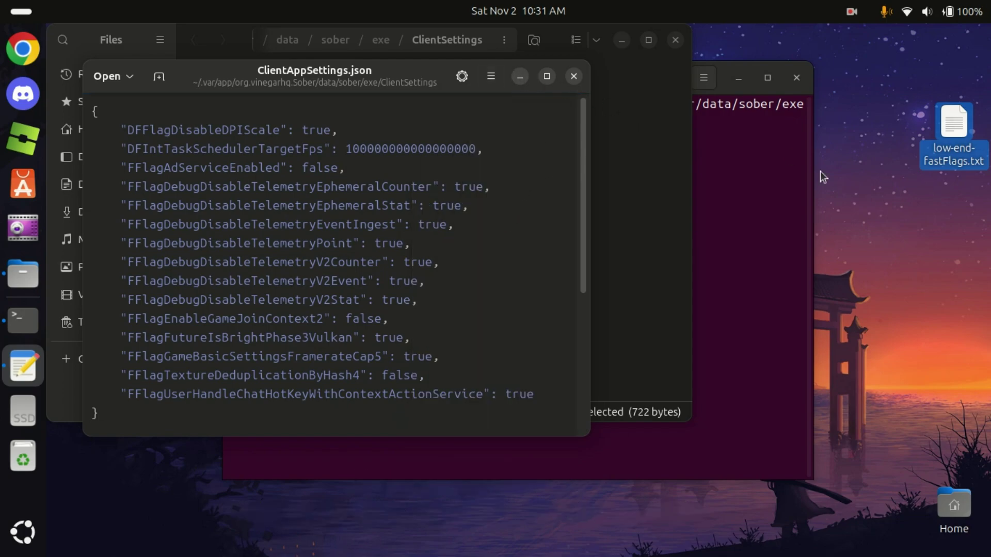
Close the editor, Files and terminal, then launch the Flex your FPS game in Sober.
click(574, 75)
click(675, 40)
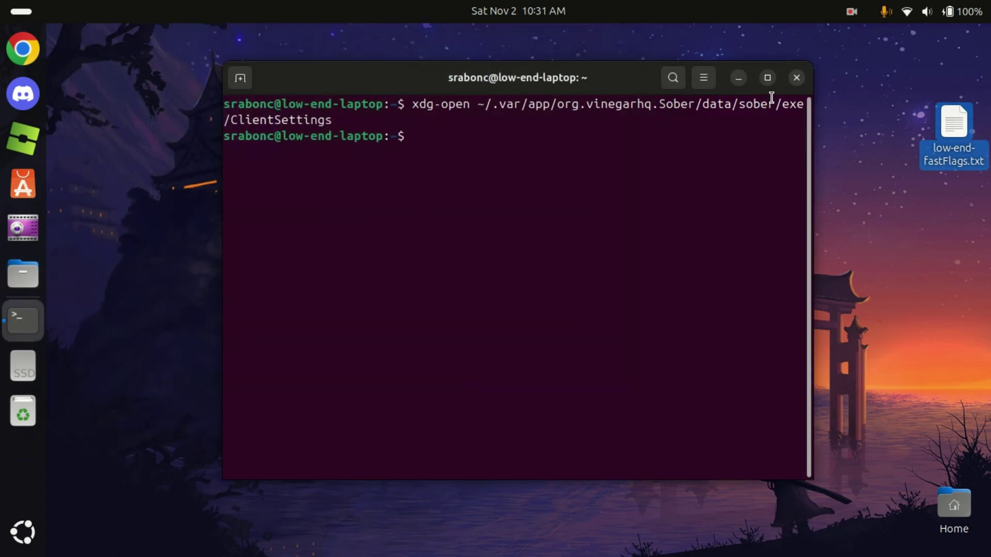
click(797, 78)
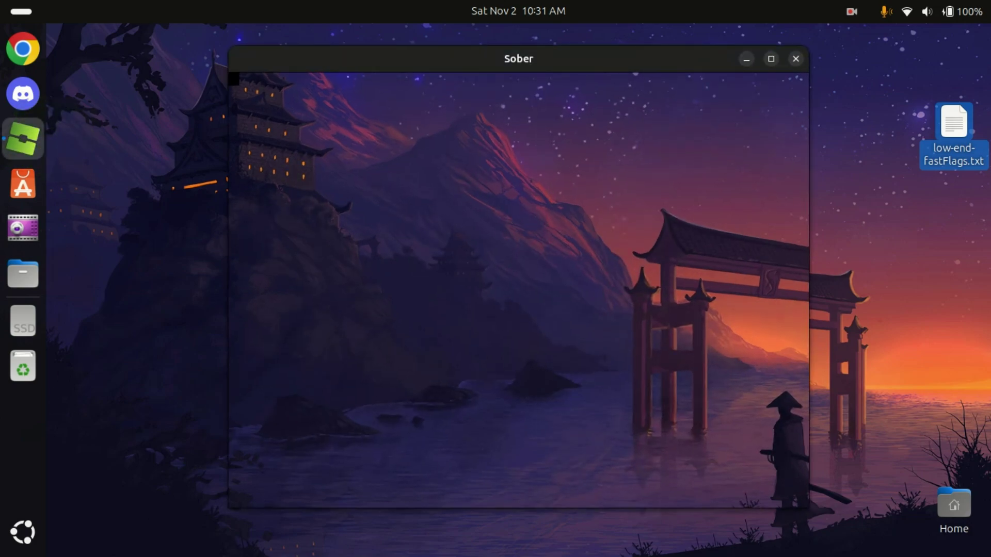
scroll(398, 310, down, 2)
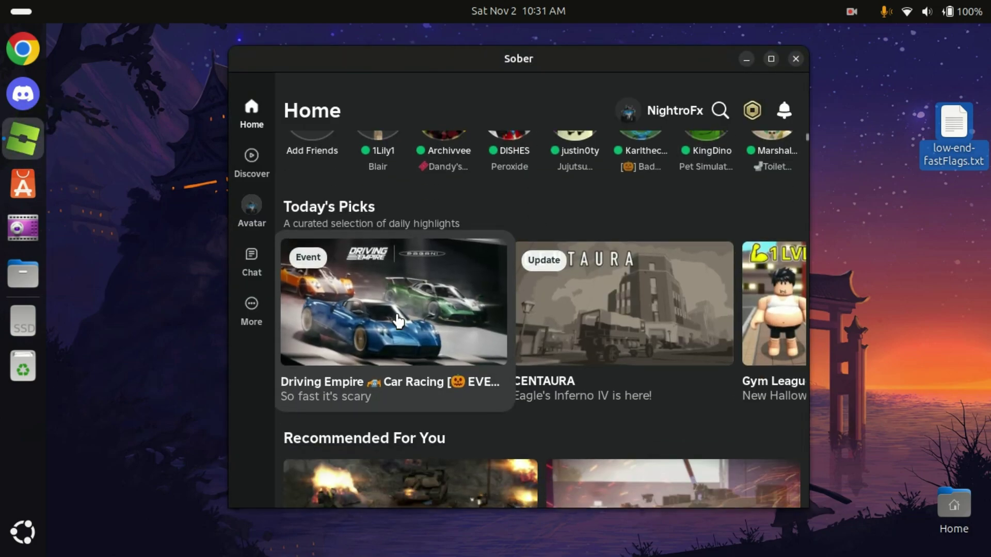
scroll(487, 383, down, 5)
scroll(487, 383, down, 4)
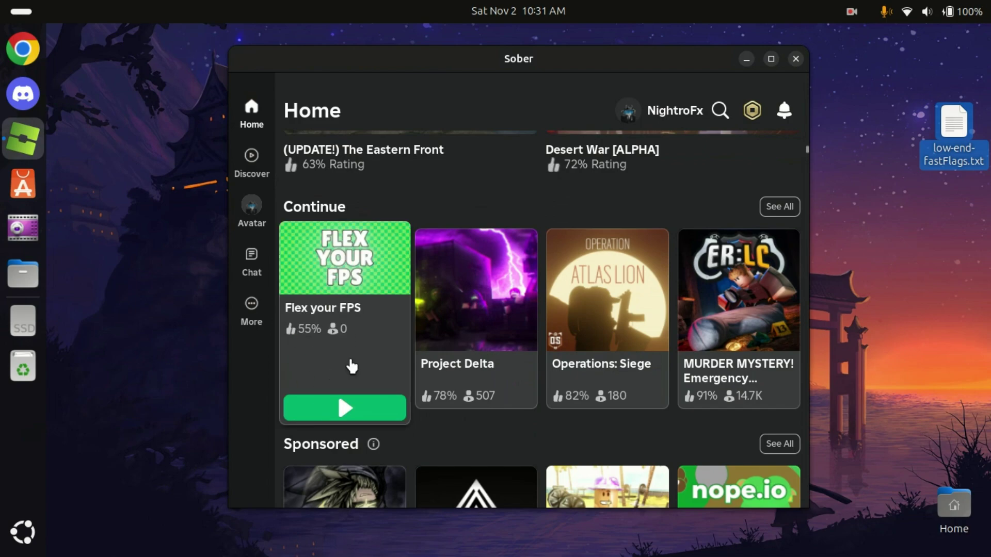
click(347, 411)
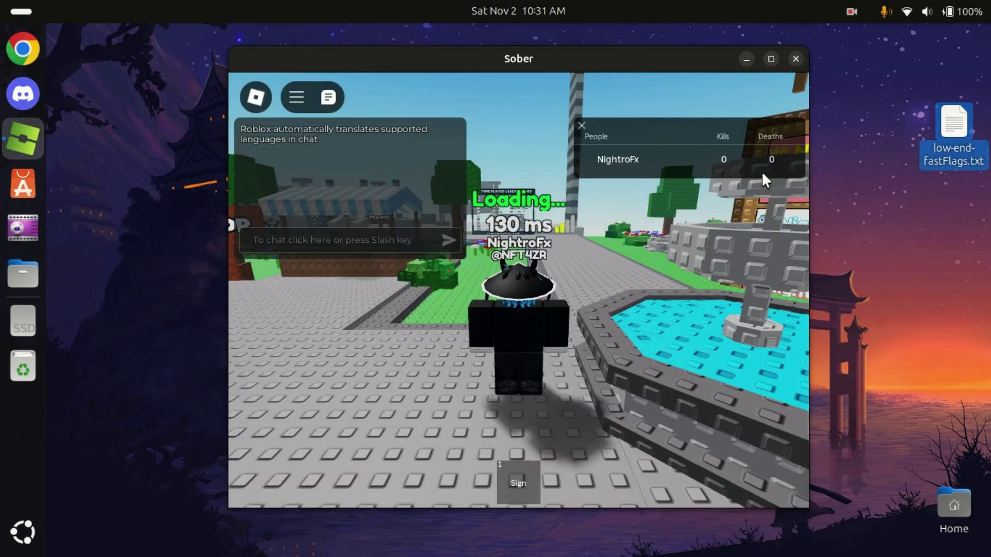
Look around the fountain to check the frame rate, which stays at 60 FPS.
drag(544, 271, 536, 273)
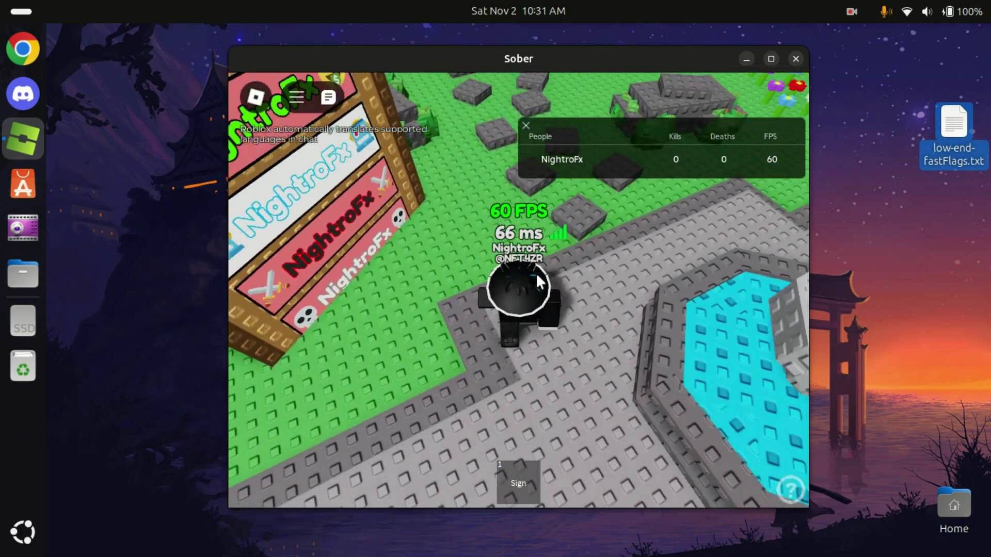
scroll(535, 273, down, 5)
scroll(536, 273, up, 8)
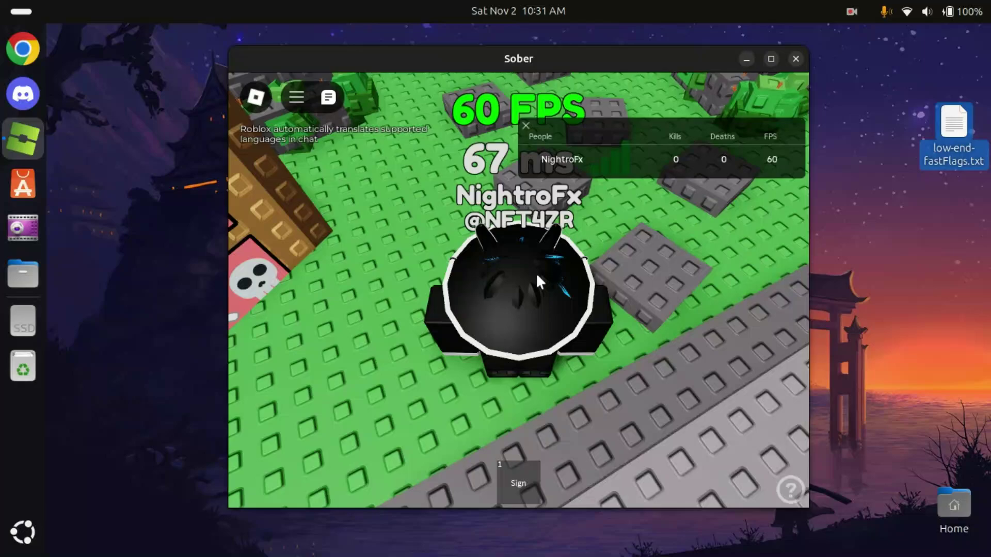
scroll(535, 273, down, 3)
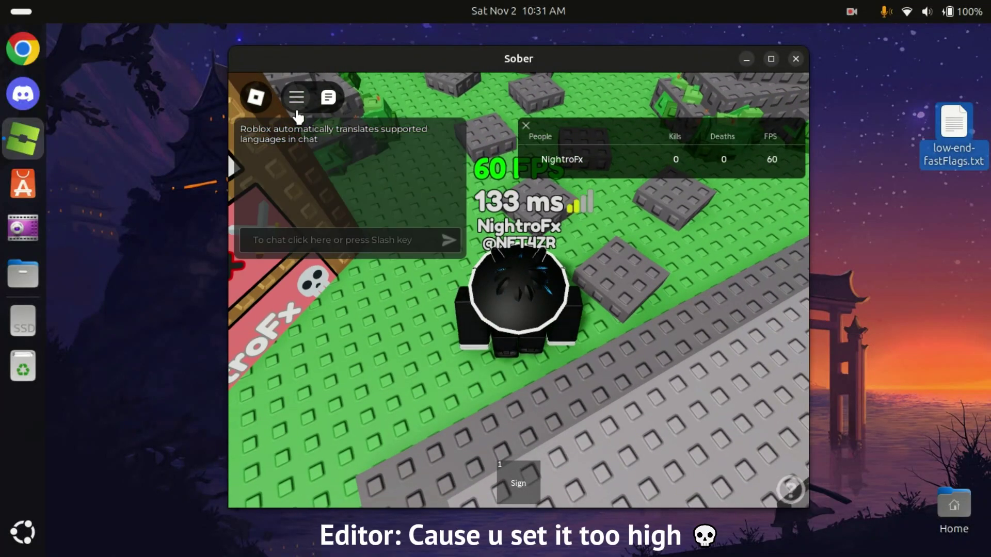
Close Sober, open ClientAppSettings.json via xdg-open on ClientSettings, then close all windows.
click(795, 59)
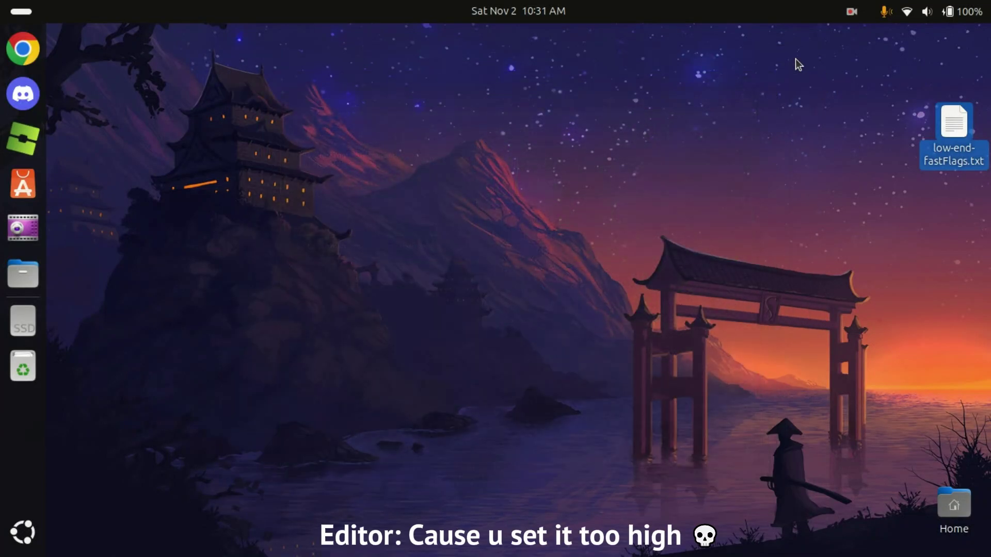
key(ctrl+alt+t)
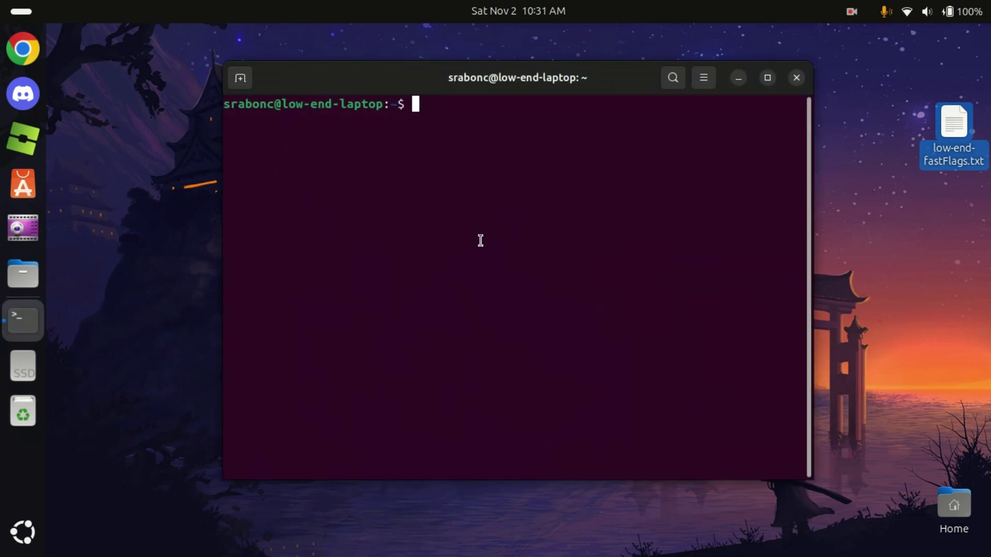
text(xdg-open ~/.var/app/org.vinegarhq.Sober/data/sober/exe/ClientSettings)
key(Return)
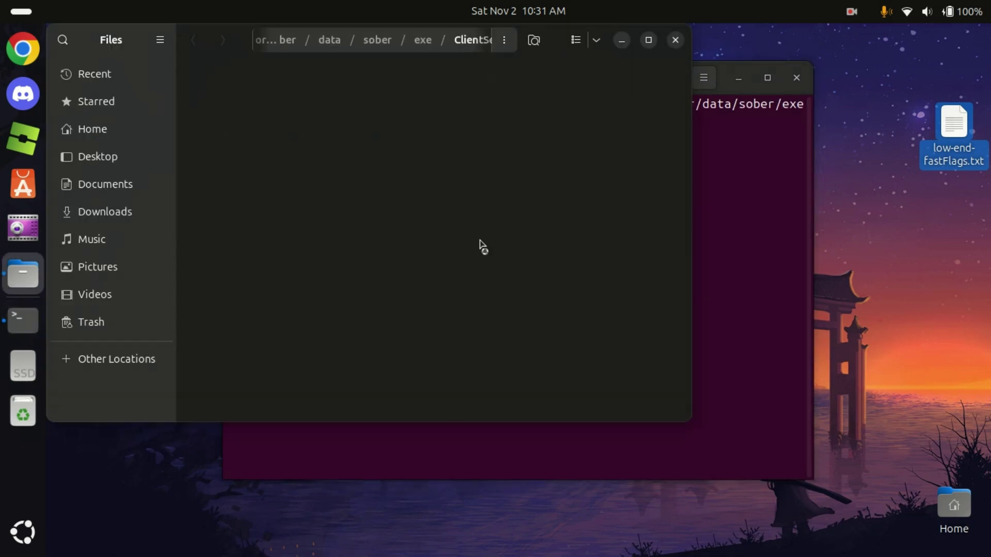
double_click(227, 96)
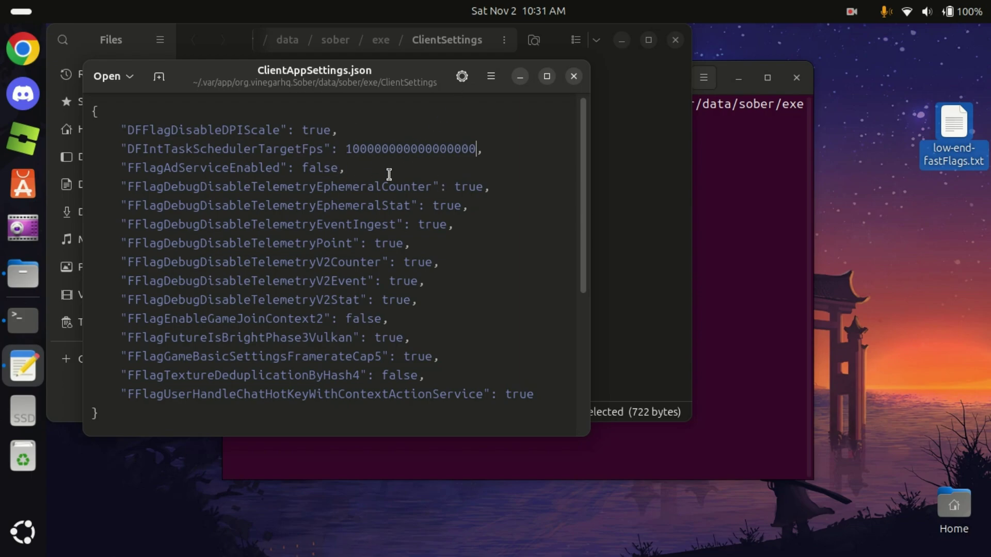
click(573, 77)
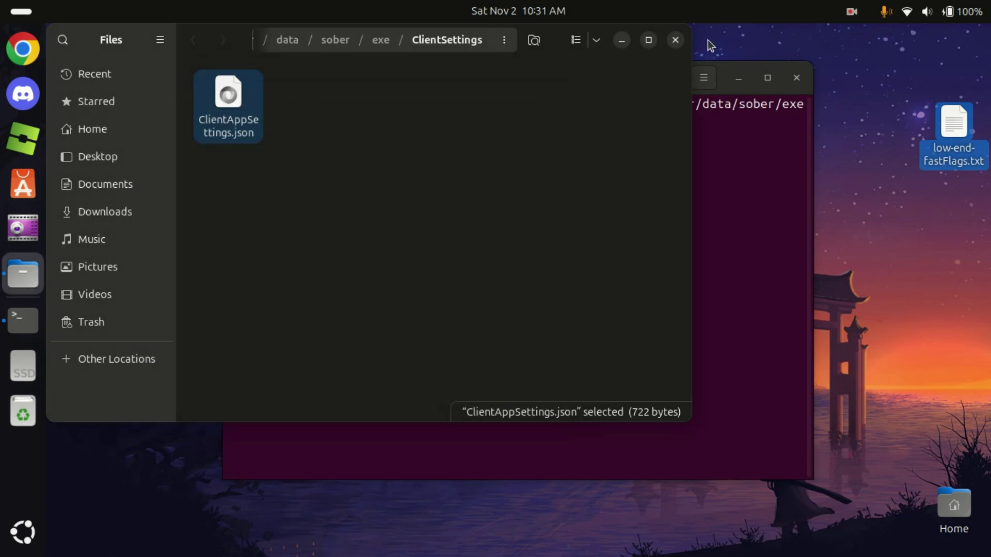
click(676, 40)
click(797, 79)
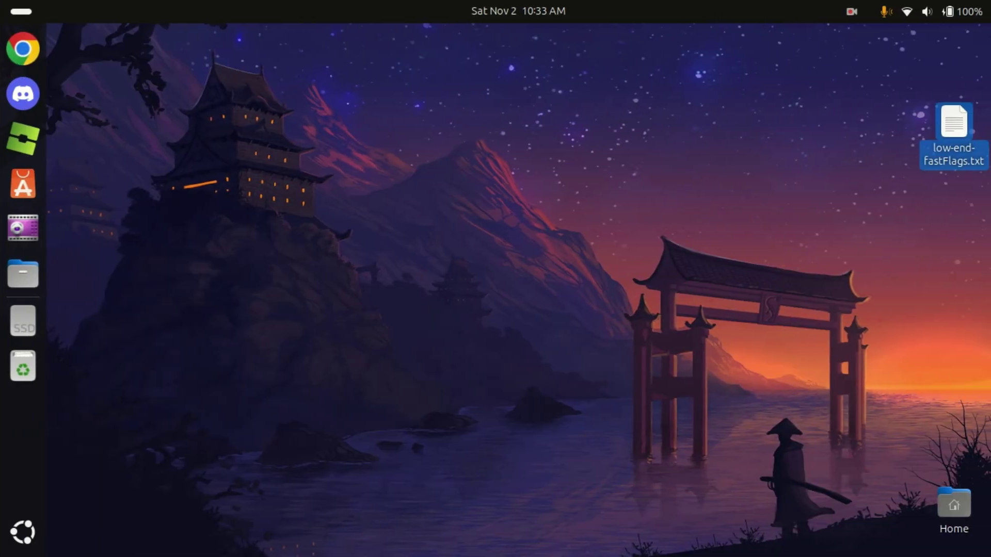
Reopen ClientAppSettings.json from the ClientSettings folder and select the 1000 target FPS value.
key(ctrl+alt+t)
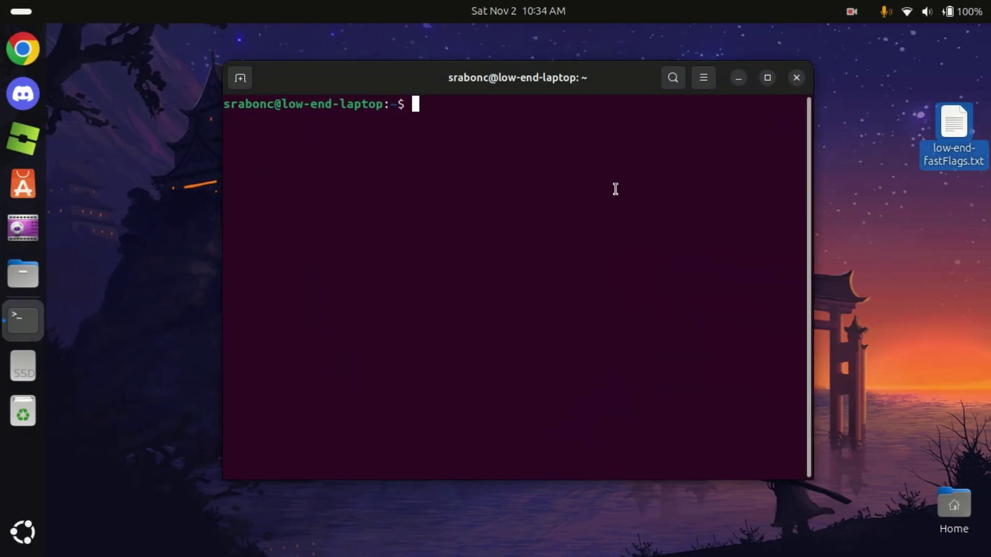
key(Return)
text(xdg-open ~/.var/app/org.vinegarhq.Sober/data/sober/exe/ClientSettings)
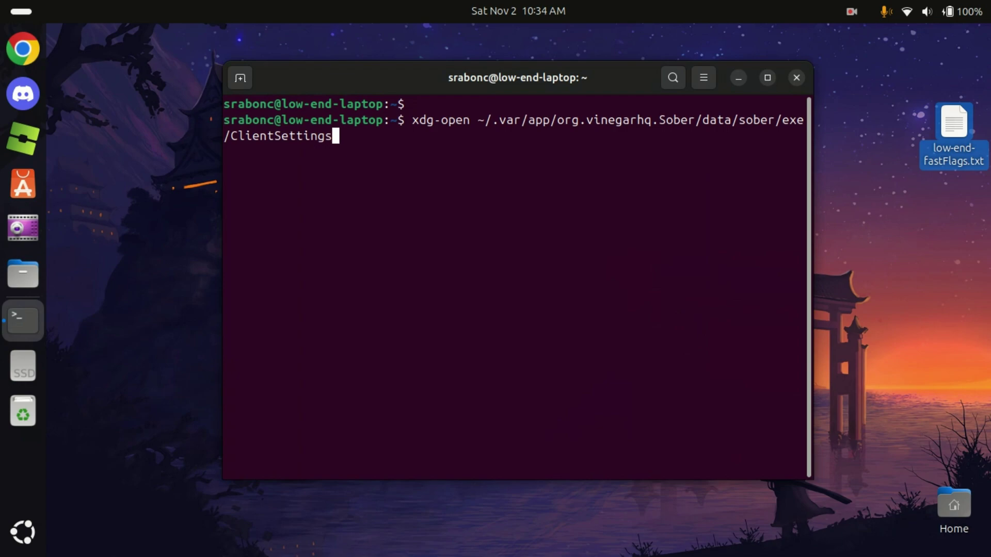
key(Return)
double_click(237, 107)
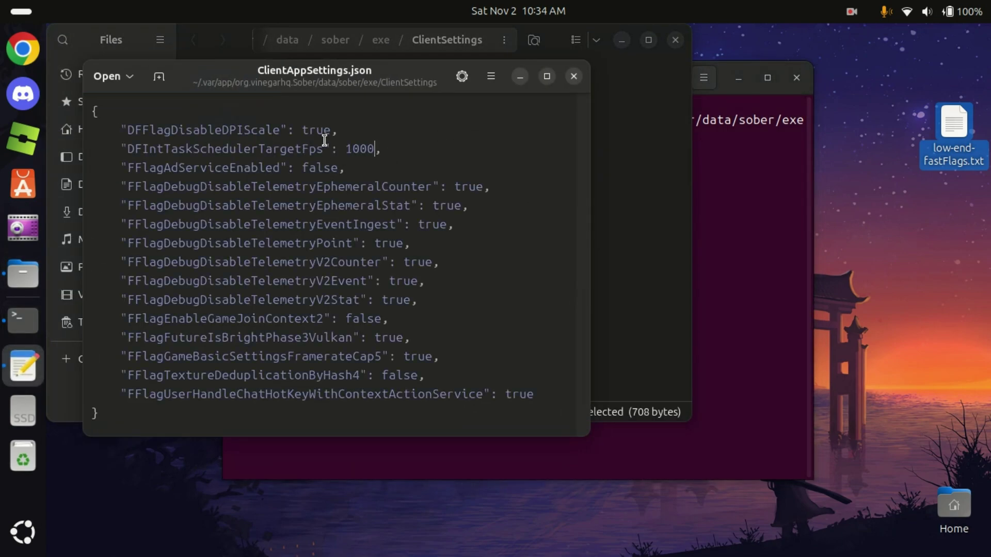
double_click(354, 149)
Close the editor, Files and terminal, and rejoin the Flex your FPS game in Sober.
click(573, 77)
click(675, 40)
click(797, 77)
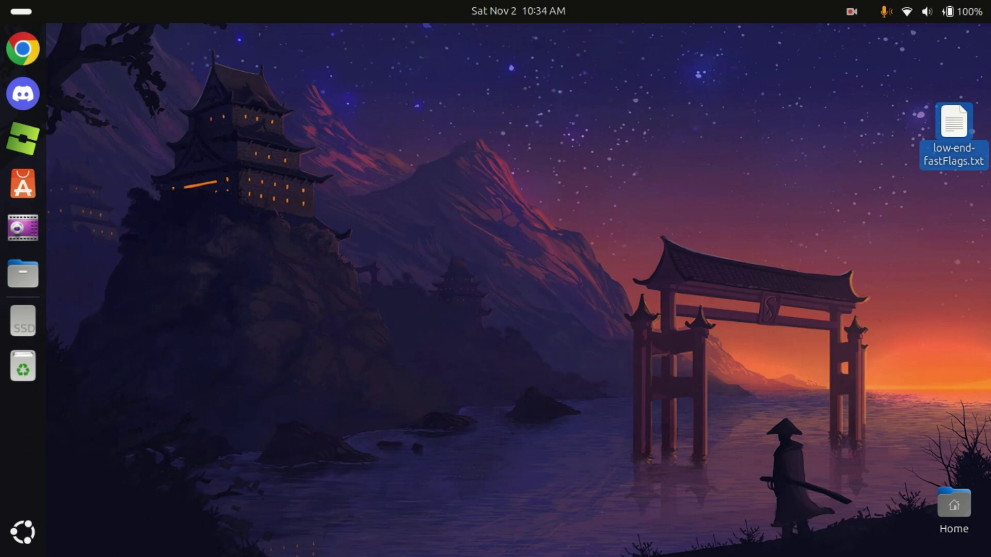
click(12, 149)
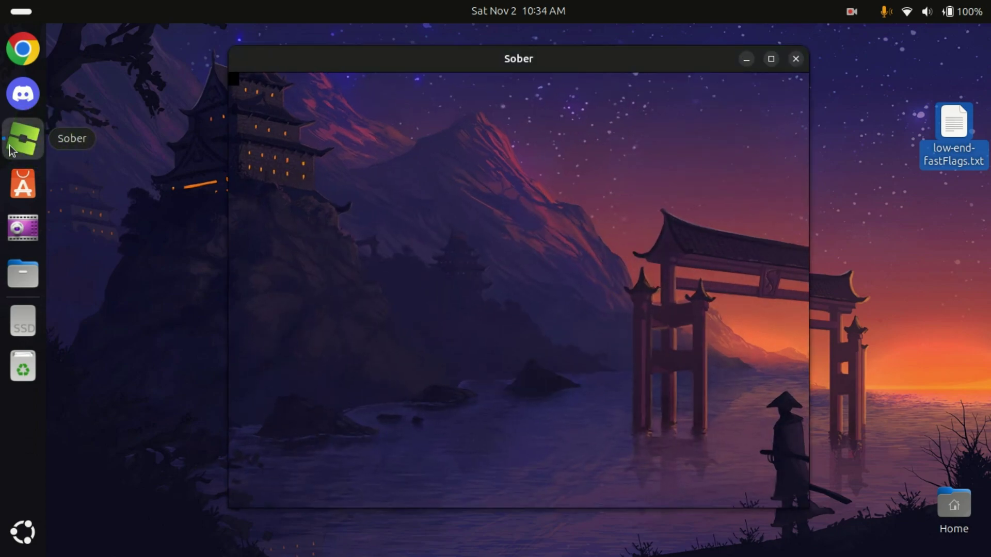
scroll(468, 406, down, 5)
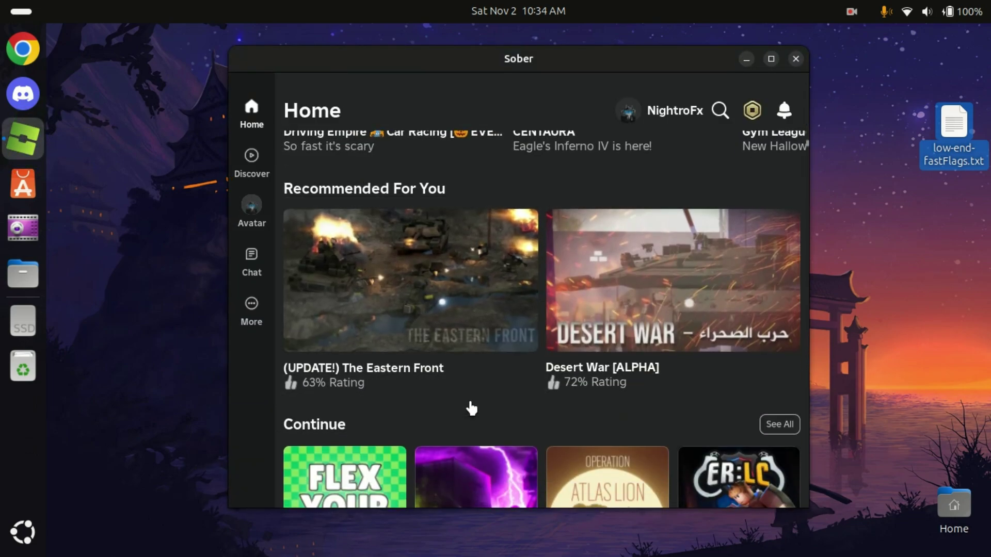
scroll(366, 480, down, 3)
scroll(365, 480, down, 3)
click(370, 414)
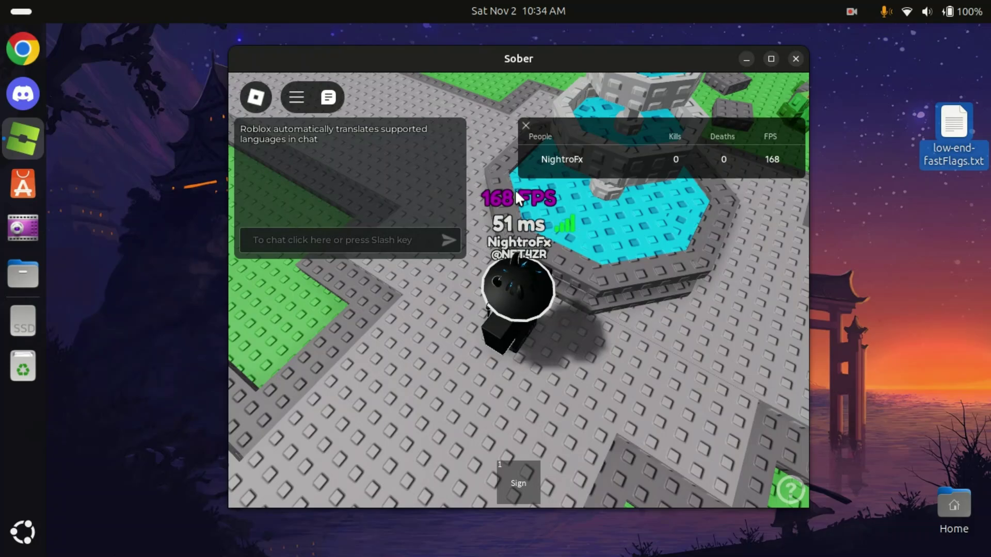
Walk around with S and W to confirm roughly 145–168 FPS, then open the in-game menu.
key(s)
key(w)
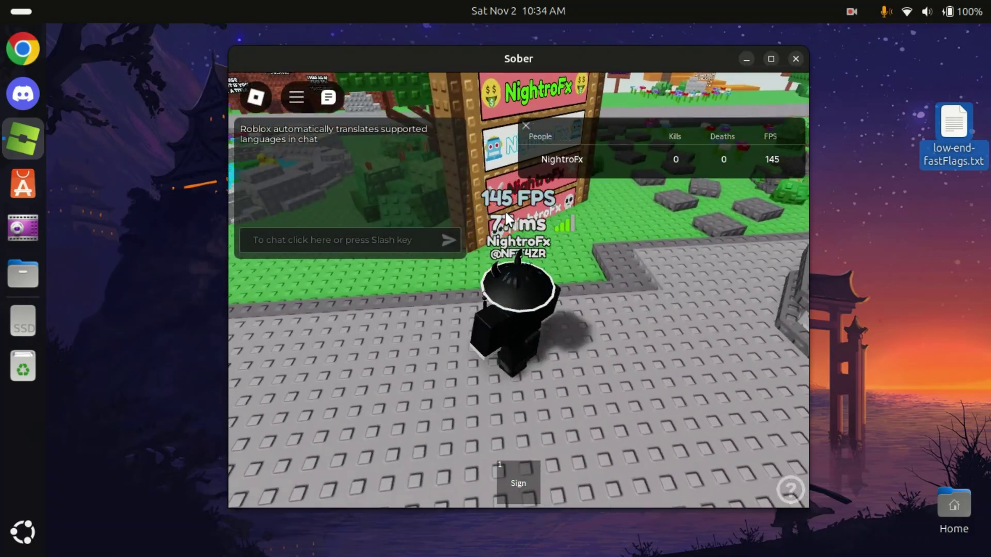
key(w)
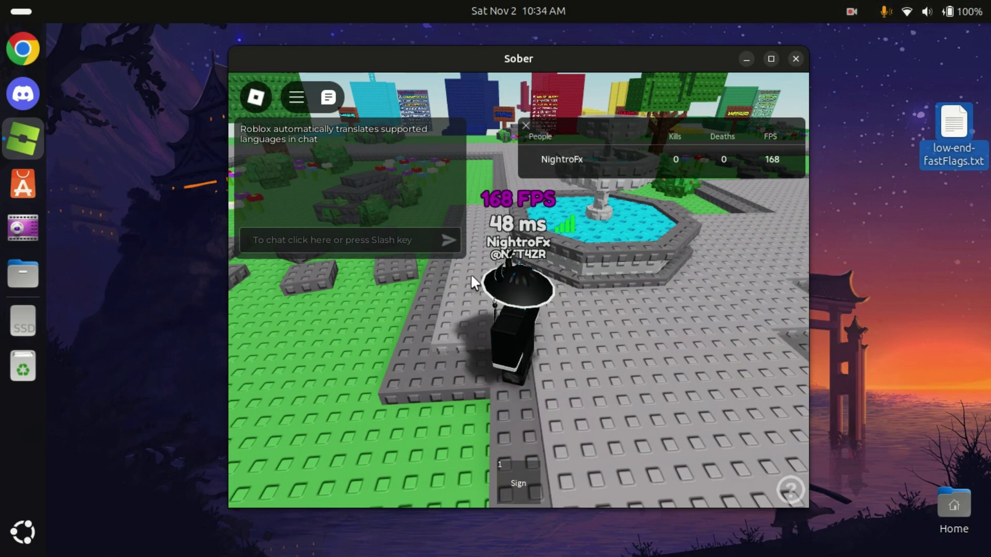
key(Escape)
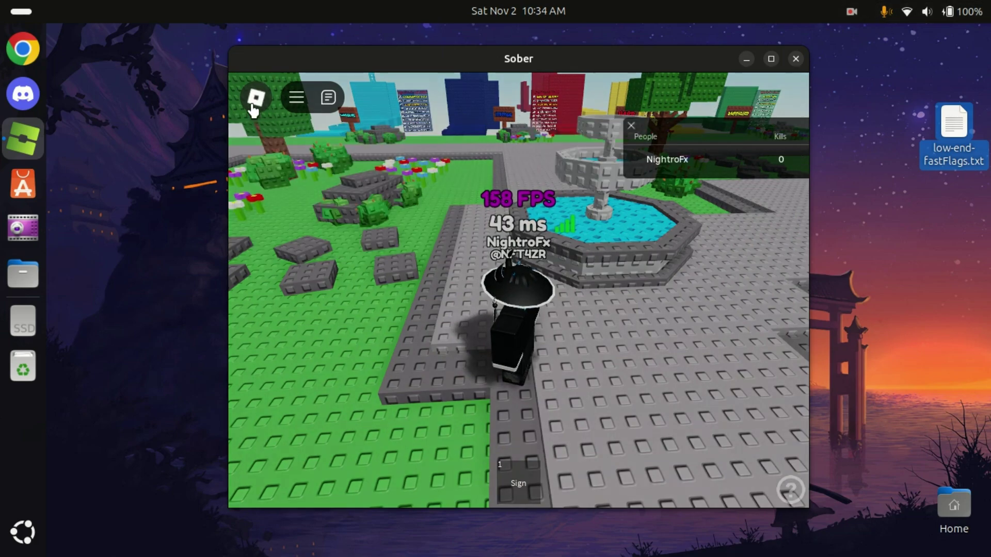
Close Sober and open ClientAppSettings.json and low-end-fastFlags.txt together in the editor.
click(795, 58)
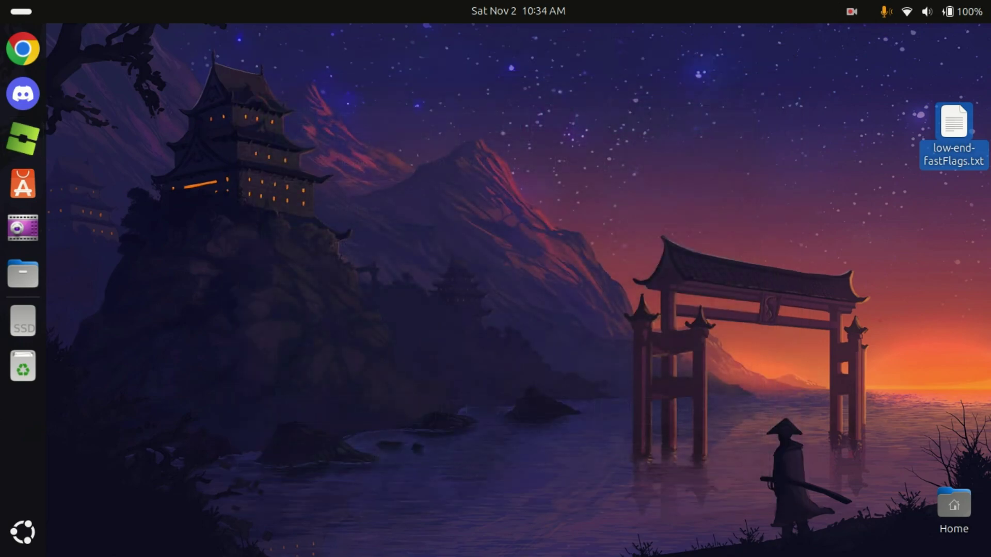
key(ctrl+alt+t)
text(xdg-open ~/.var/app/org.vinegarhq.Sober/data/sober/exe/ClientSettings)
key(Return)
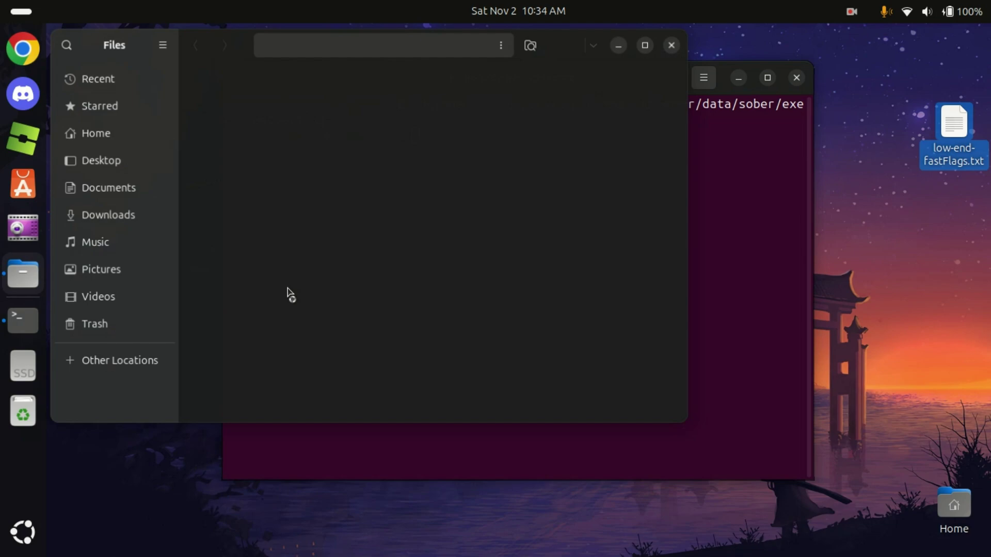
double_click(229, 93)
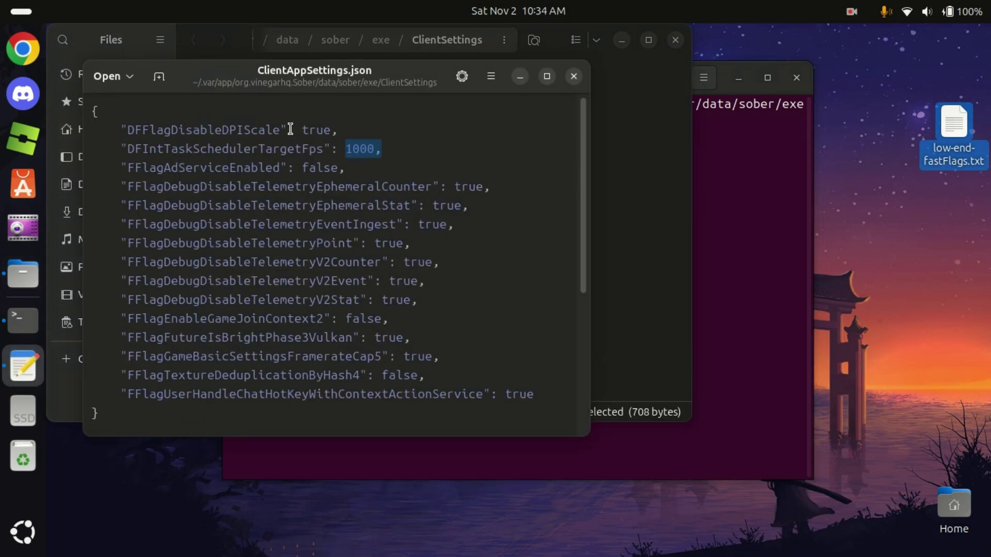
double_click(955, 145)
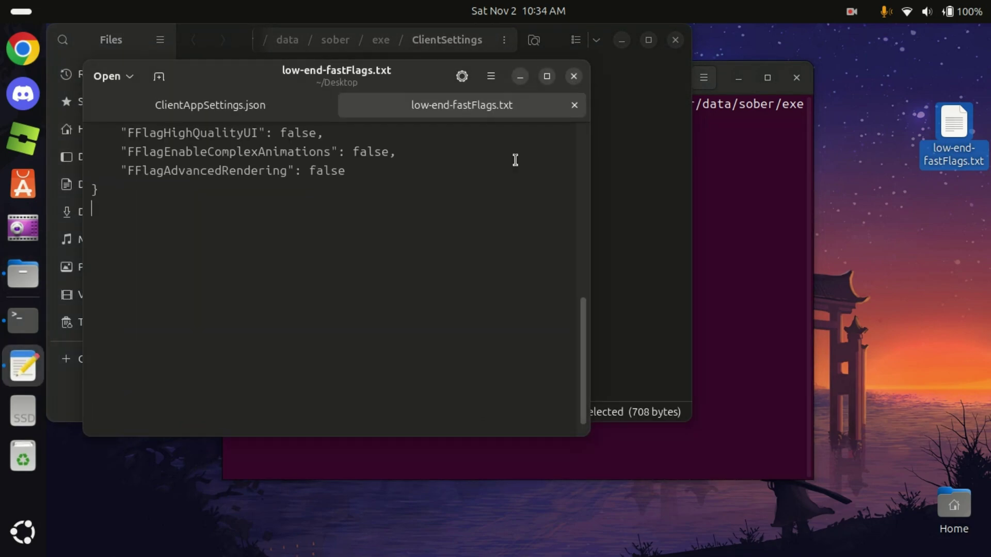
Scroll through the low-end flag list and drag the editor window down.
scroll(370, 252, up, 5)
scroll(505, 250, up, 1)
scroll(295, 256, up, 1)
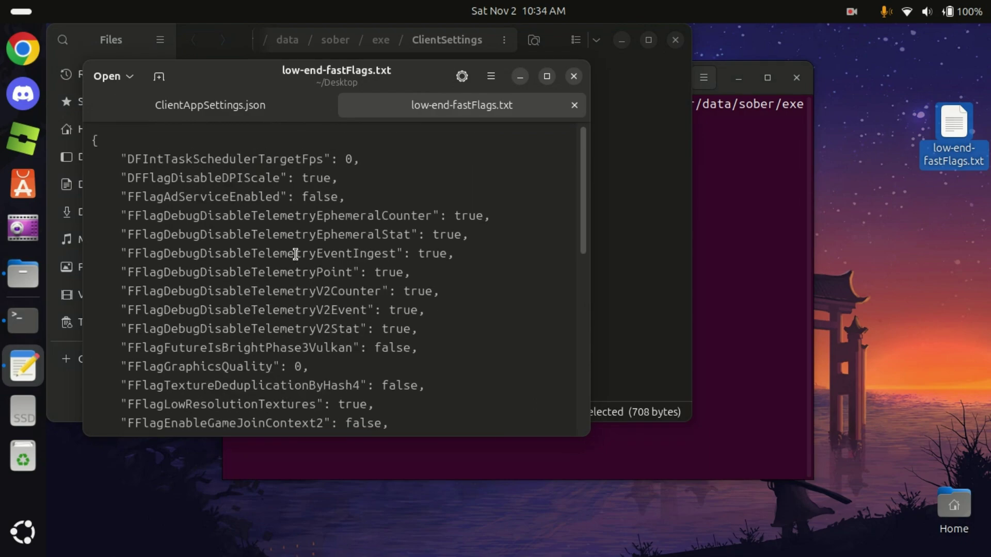
scroll(343, 235, down, 3)
scroll(326, 251, up, 3)
drag(442, 82, 456, 274)
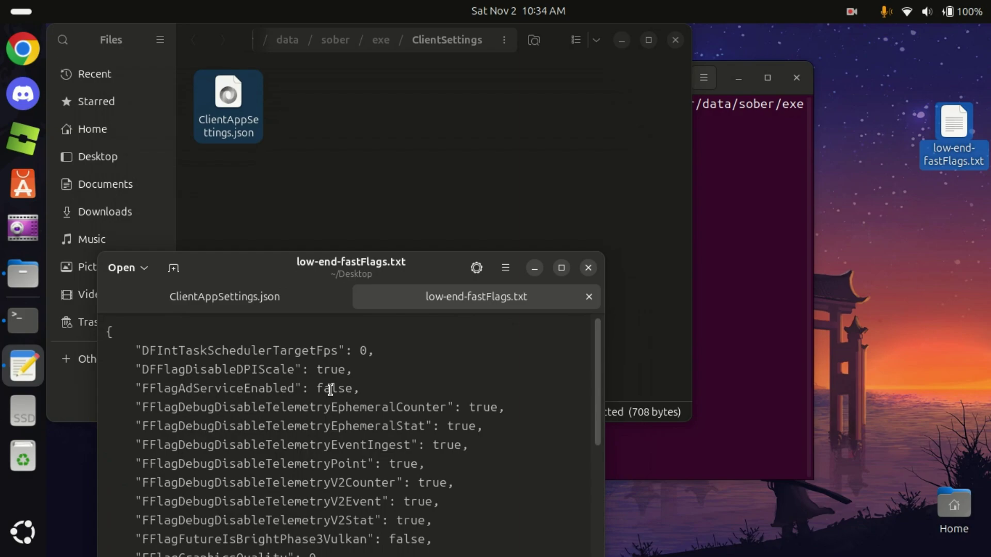
scroll(325, 387, down, 1)
scroll(344, 425, down, 2)
Drag ClientAppSettings.json from the ClientSettings folder onto the desktop.
scroll(343, 424, down, 1)
click(298, 116)
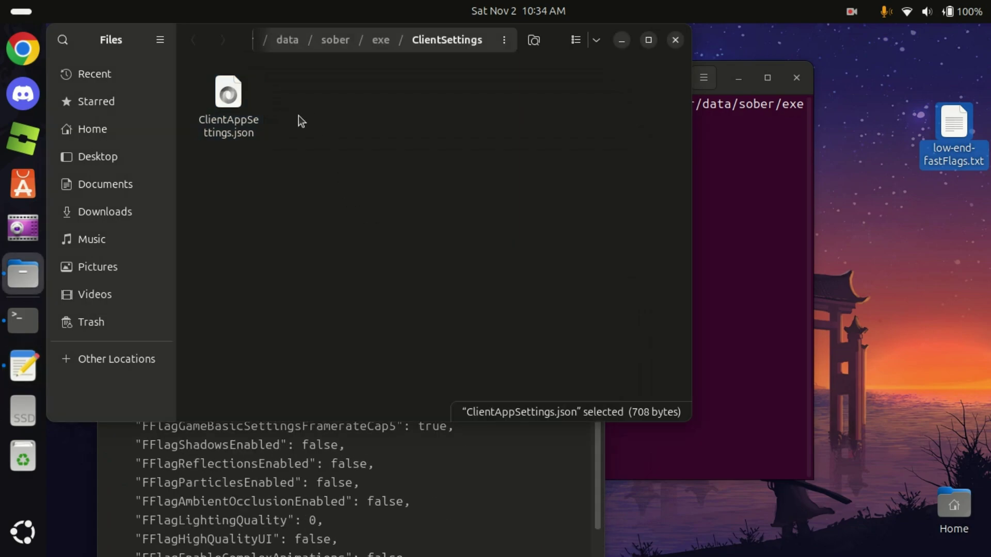
drag(228, 110, 927, 258)
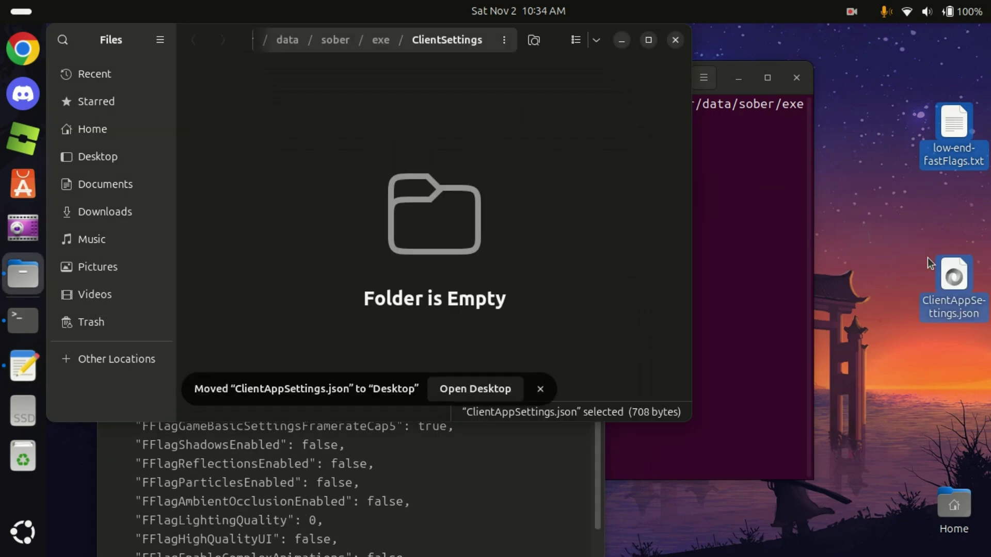
Copy both desktop files into ClientSettings, then delete the pasted low-end-fastFlags.txt.
right_click(952, 287)
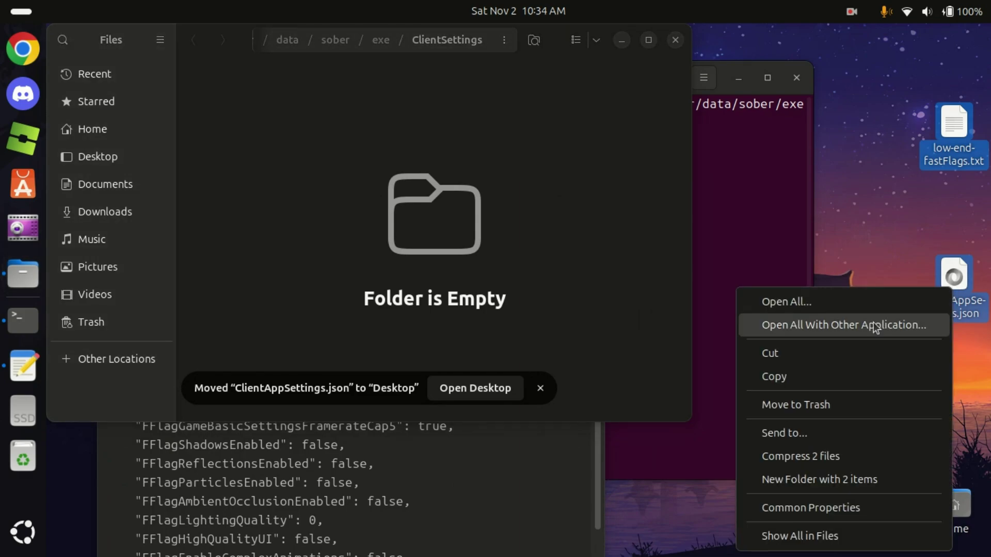
click(784, 379)
key(ctrl+v)
drag(388, 144, 317, 107)
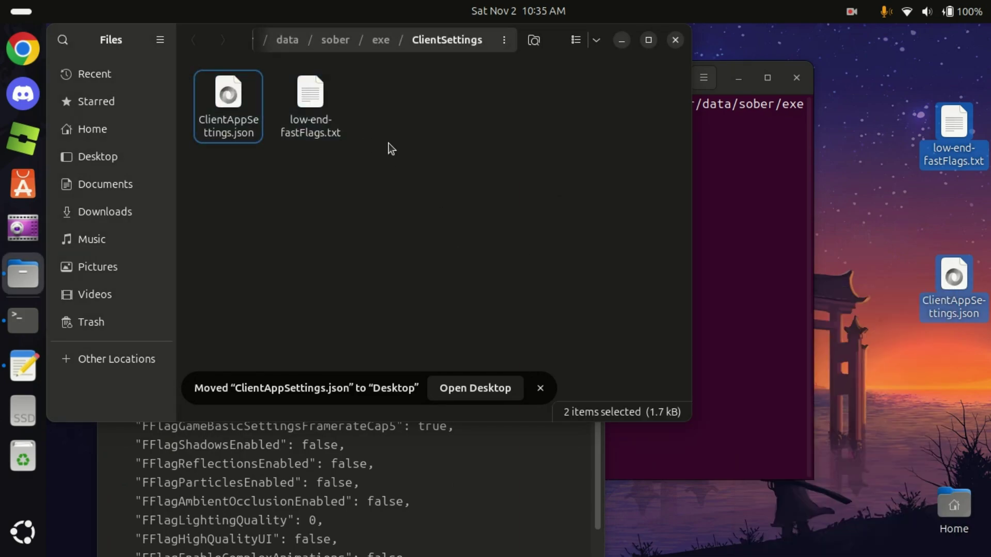
key(Delete)
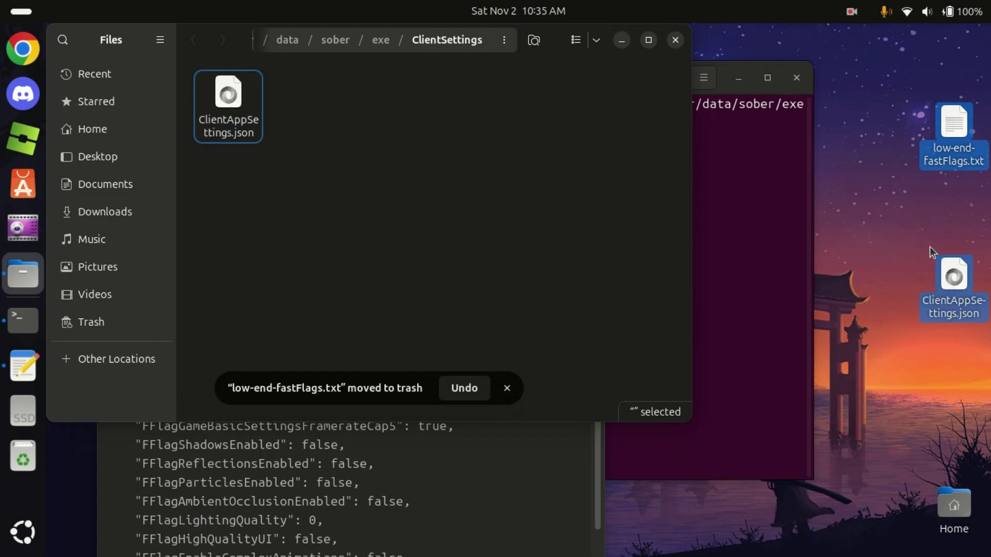
Reload ClientAppSettings.json and replace its contents with the copied low-end fast flags.
double_click(212, 91)
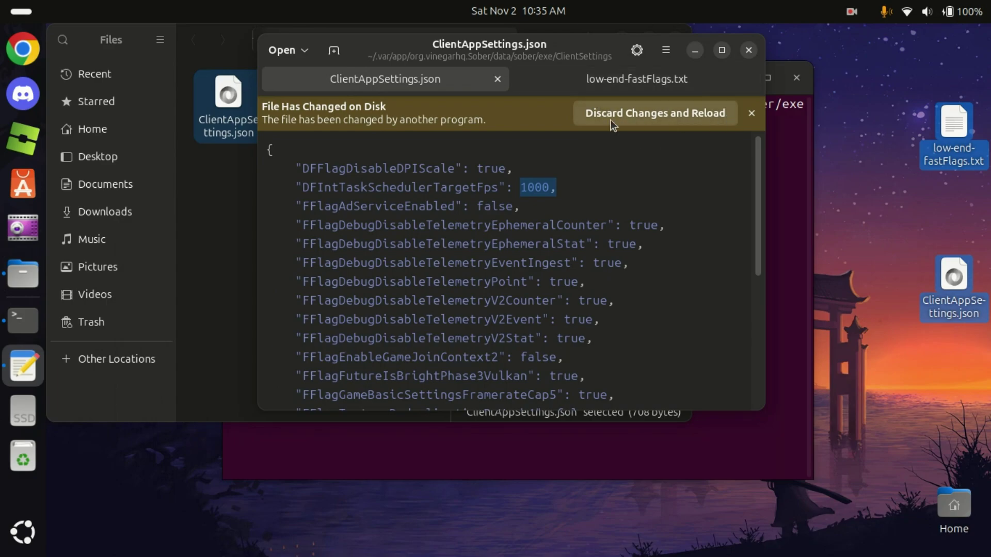
click(715, 115)
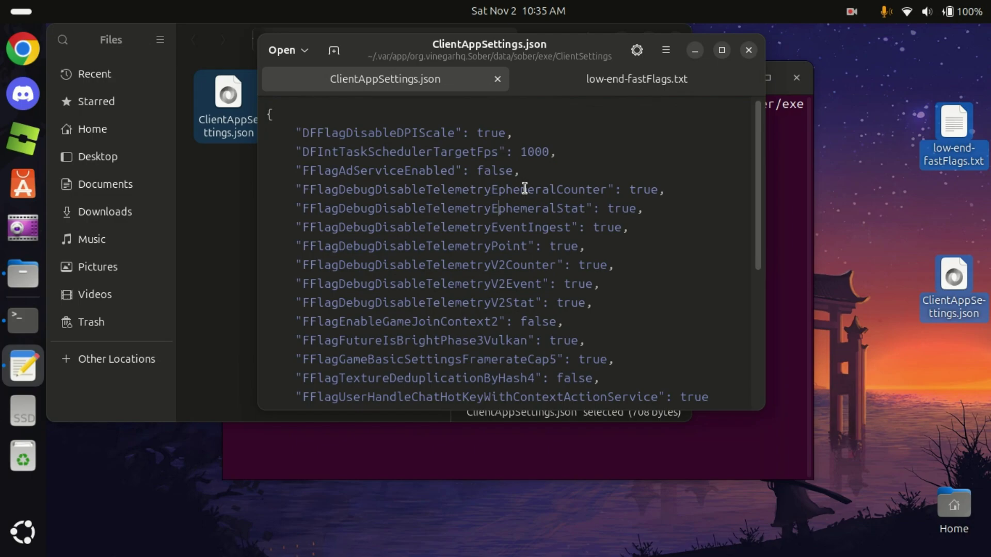
click(655, 79)
scroll(517, 284, up, 5)
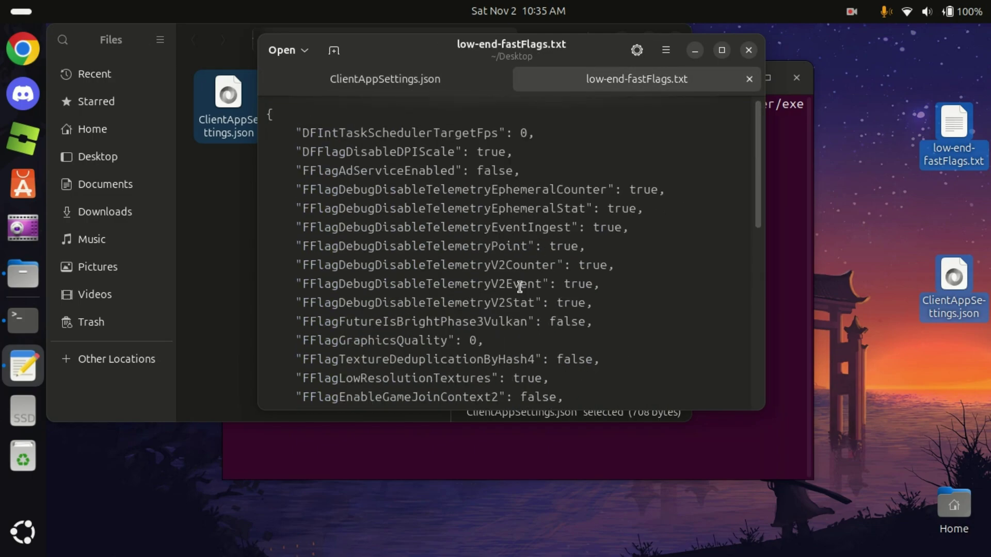
key(ctrl+a)
click(336, 83)
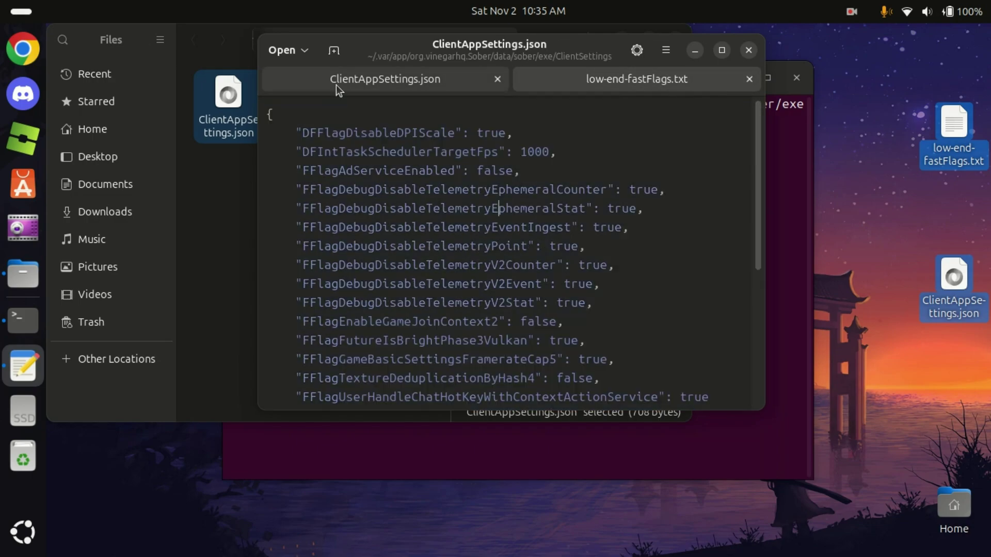
key(ctrl+a)
key(ctrl+v)
Save ClientAppSettings.json and close the editor, terminal and Files windows.
scroll(474, 255, down, 1)
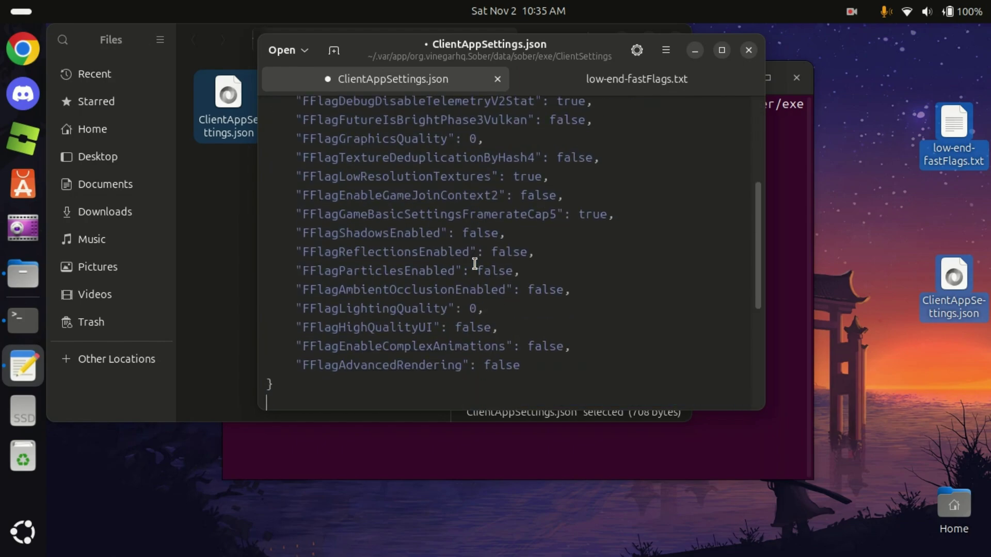
scroll(472, 261, up, 4)
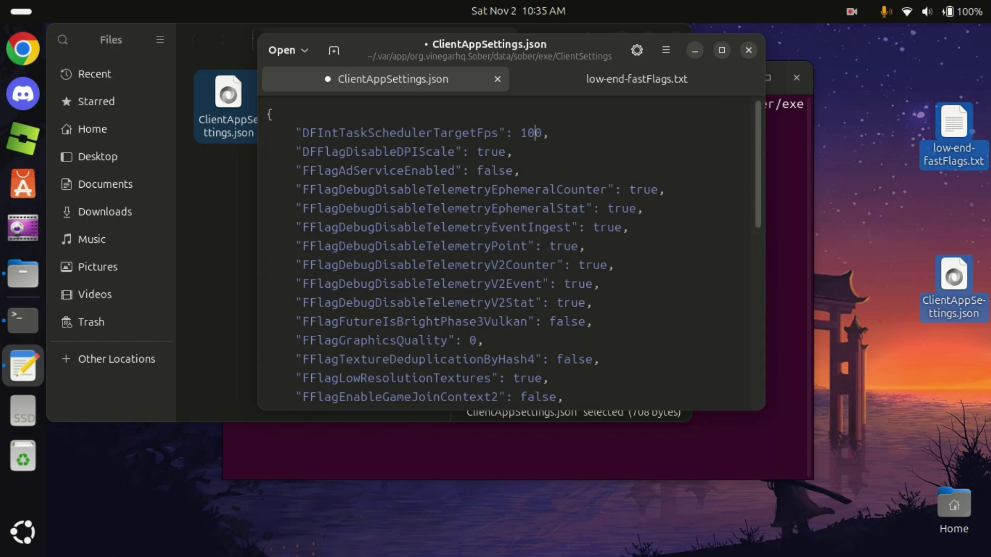
click(666, 50)
click(640, 212)
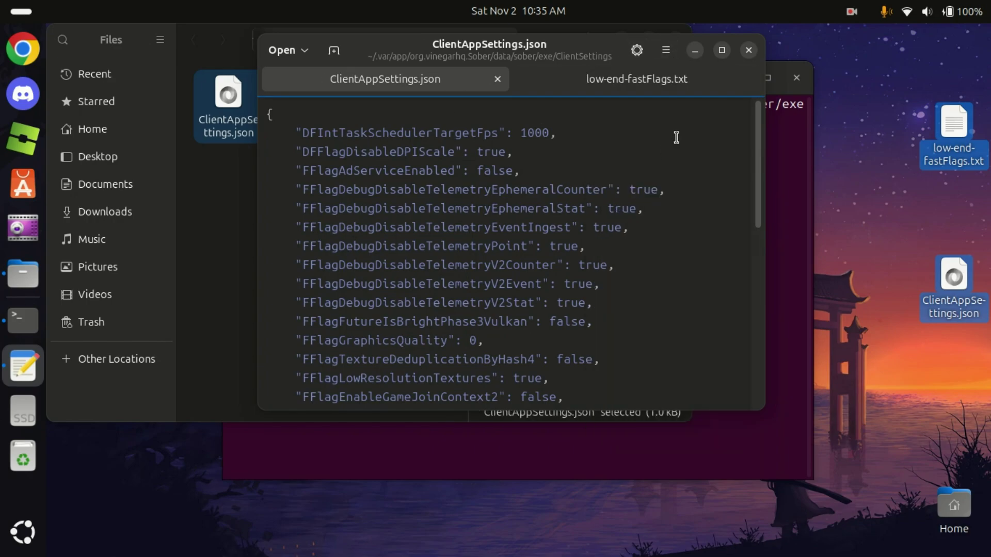
click(748, 50)
click(794, 78)
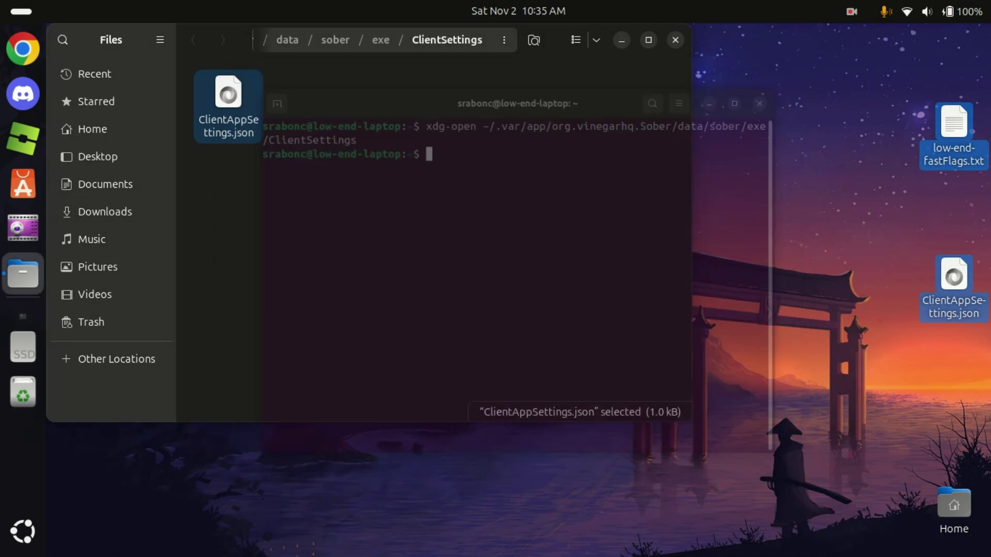
click(676, 40)
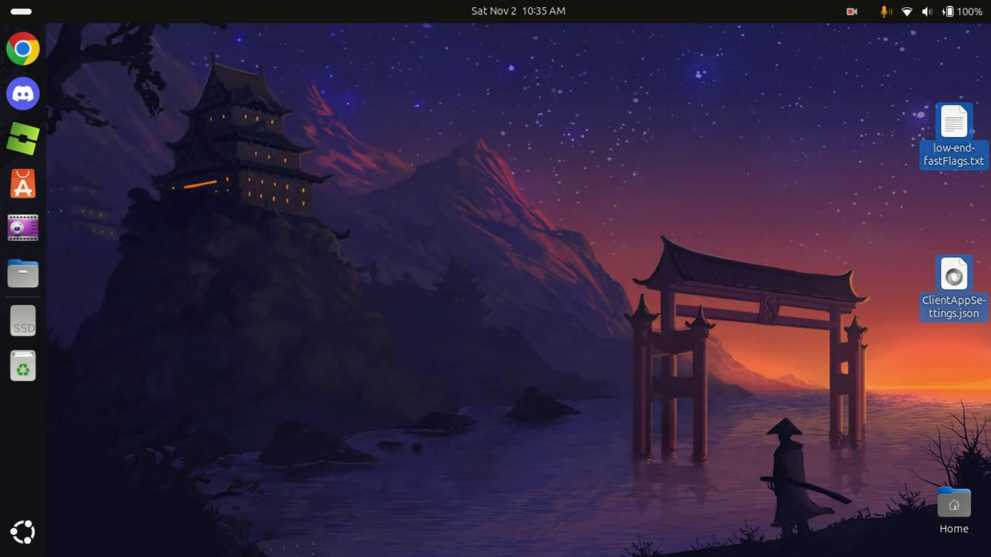
key(ctrl+alt+t)
click(797, 79)
click(7, 135)
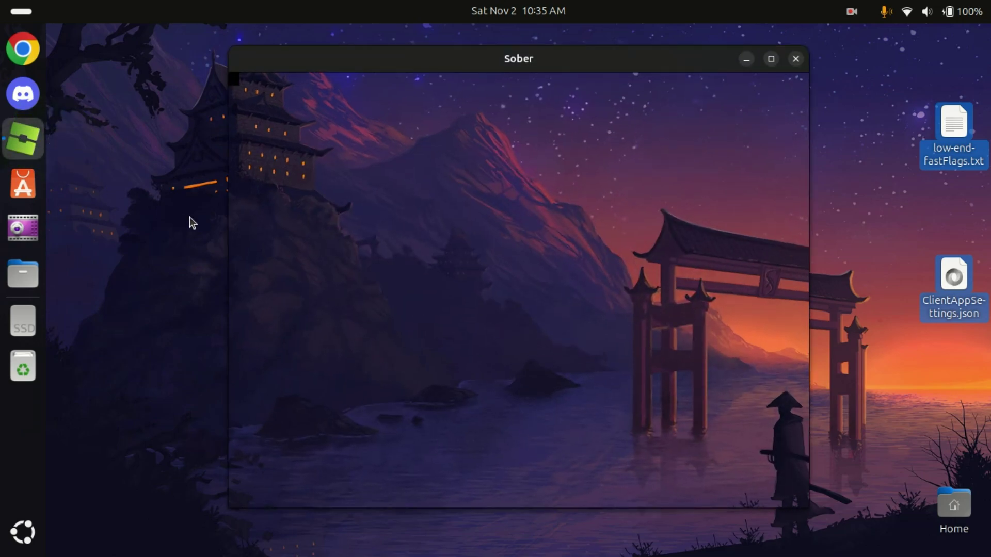
scroll(360, 338, down, 5)
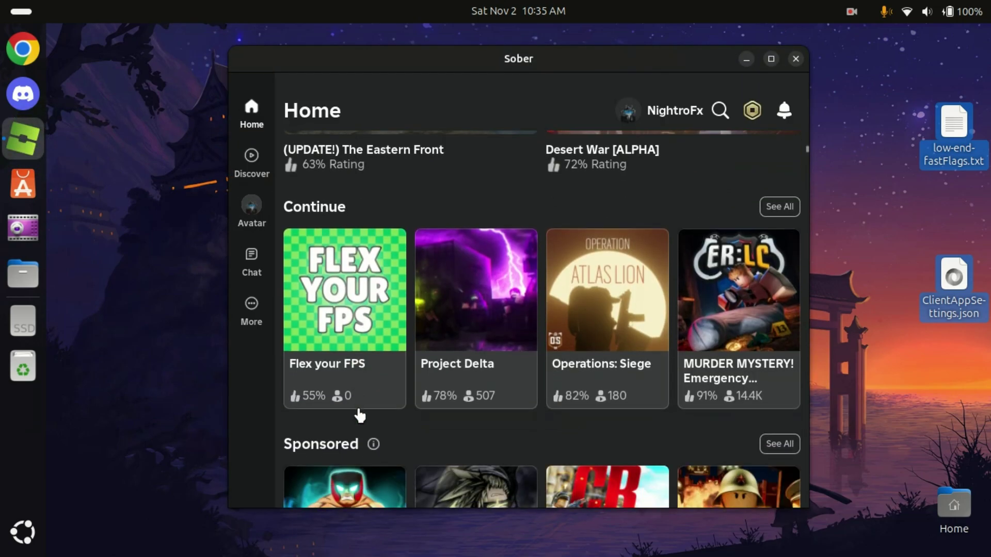
click(354, 400)
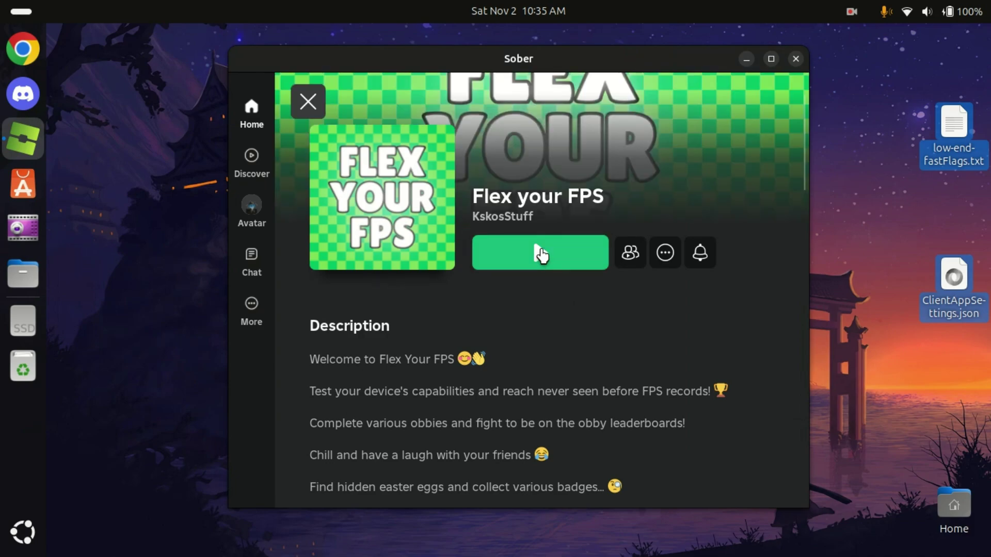
click(540, 254)
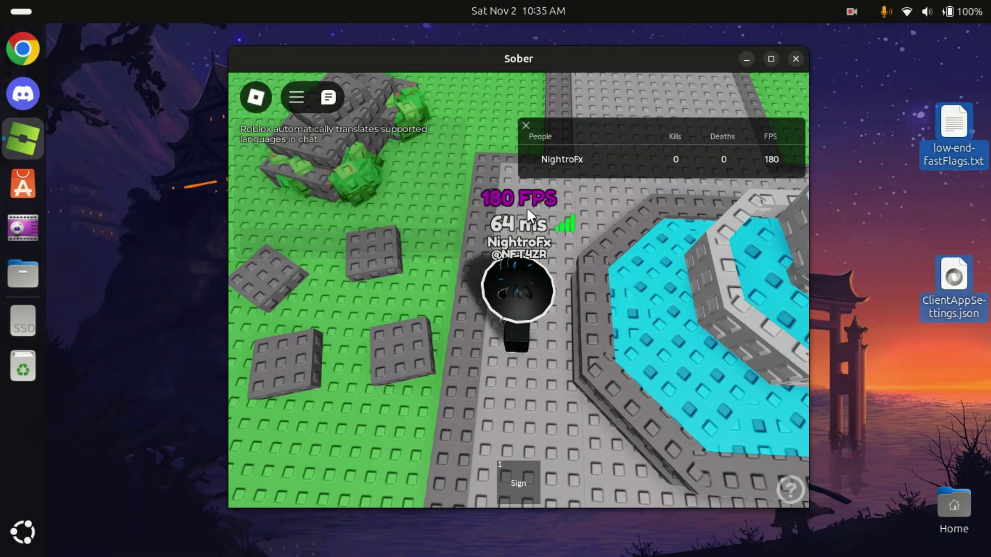
drag(489, 165, 494, 319)
key(Left)
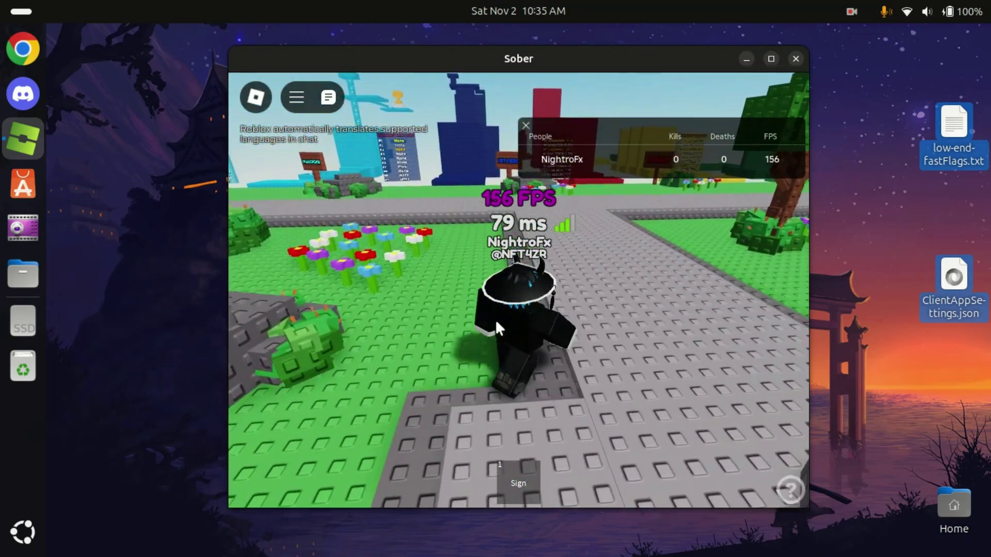
click(797, 59)
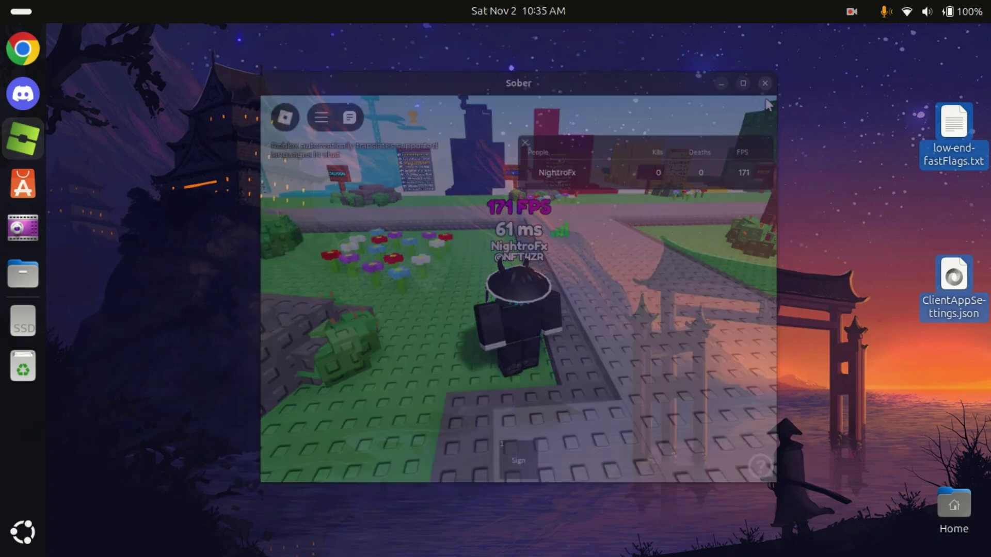